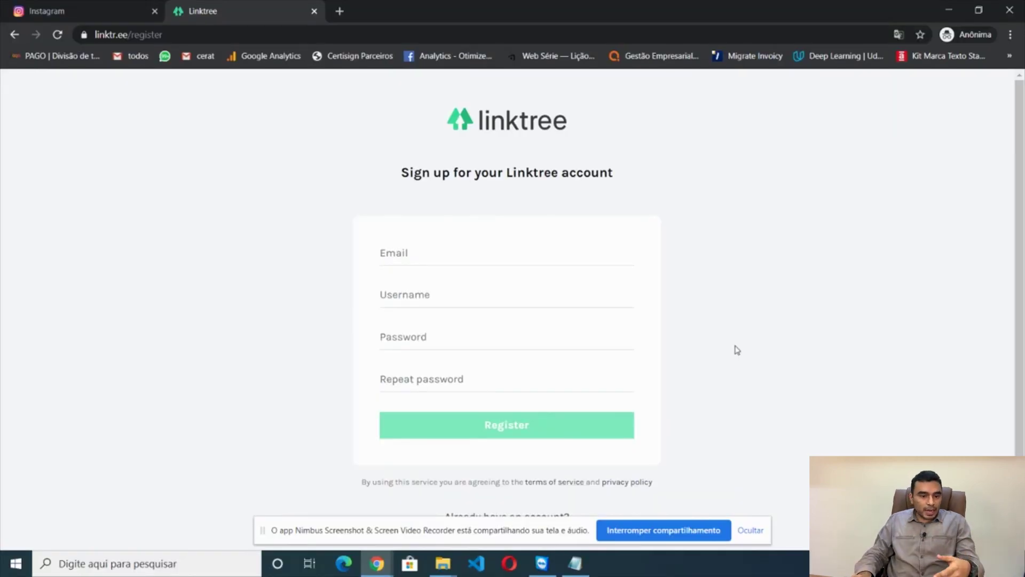
Step: Switch to Instagram, open the associacao_paratic profile and select its username in the page address for reuse
click(64, 6)
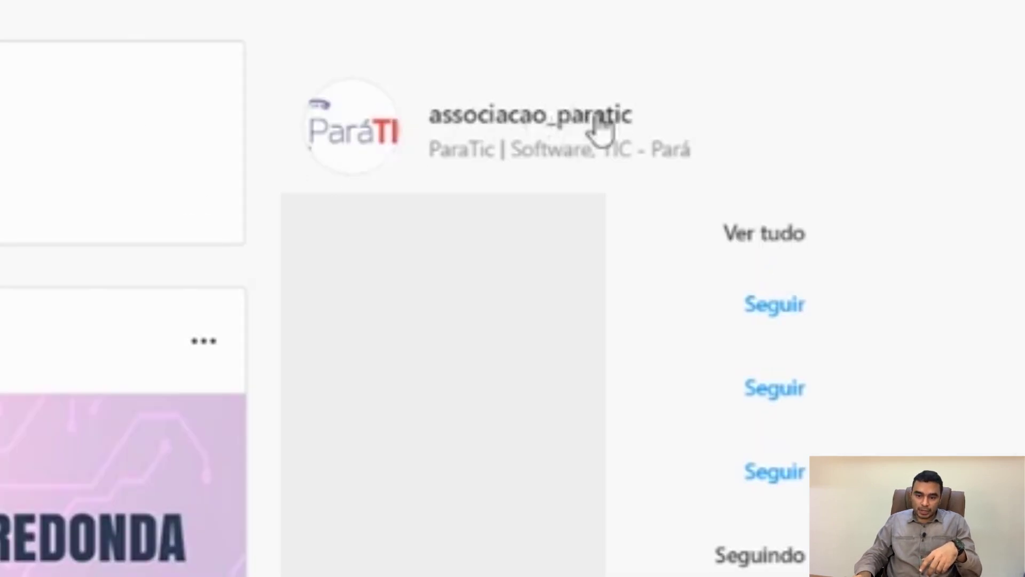
click(545, 126)
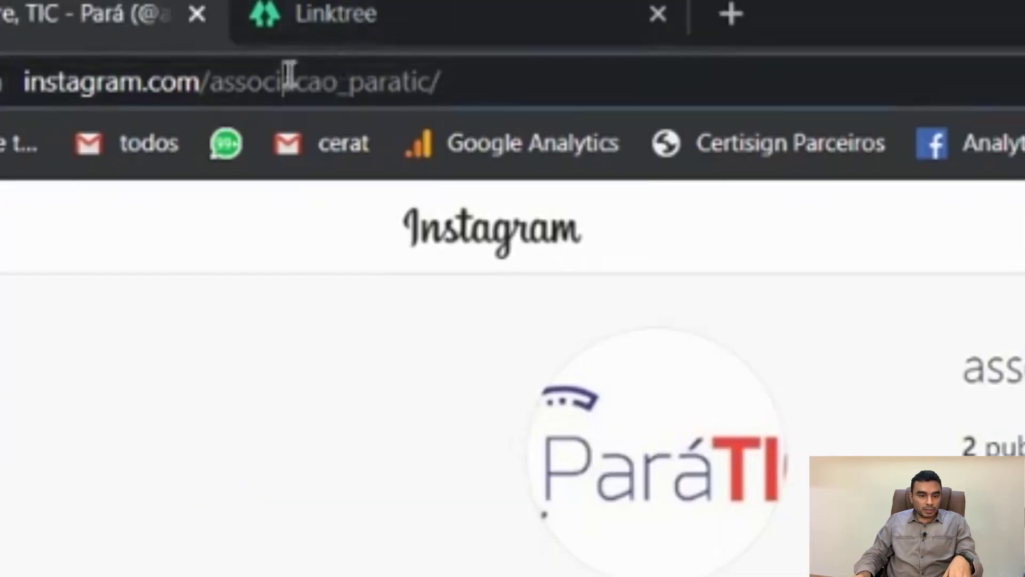
click(171, 34)
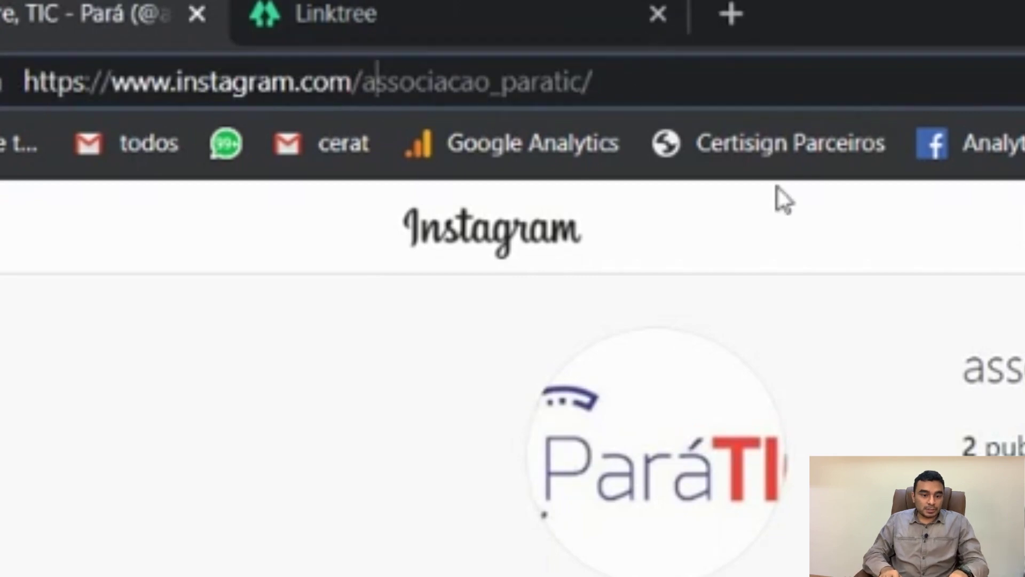
key(Left)
key(shift+End)
key(shift+Left)
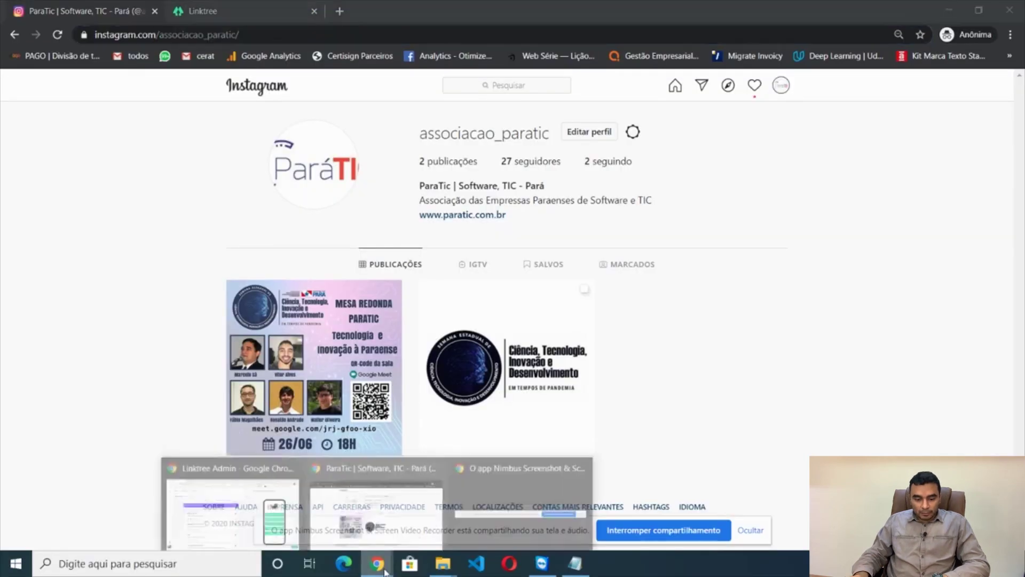
Step: Fill in the Linktree sign-up form with username associacao_paratic and the account password, repeat the password, and register the account
click(219, 4)
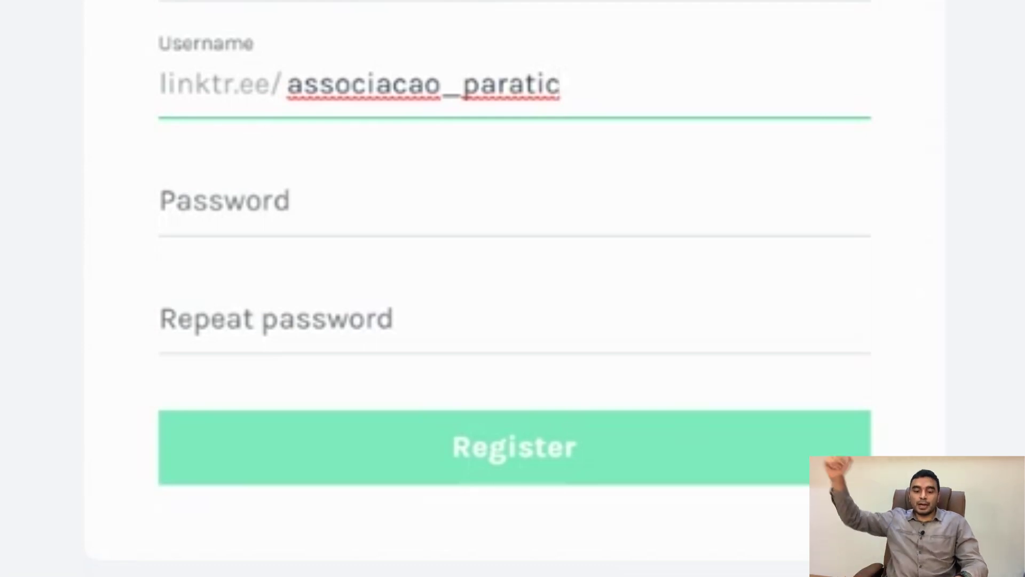
click(163, 203)
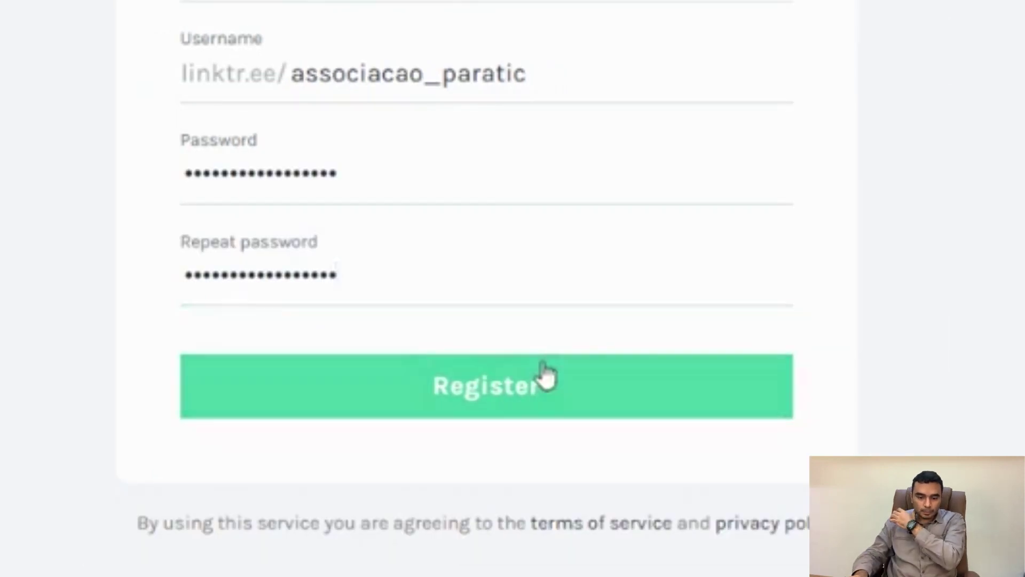
key(Return)
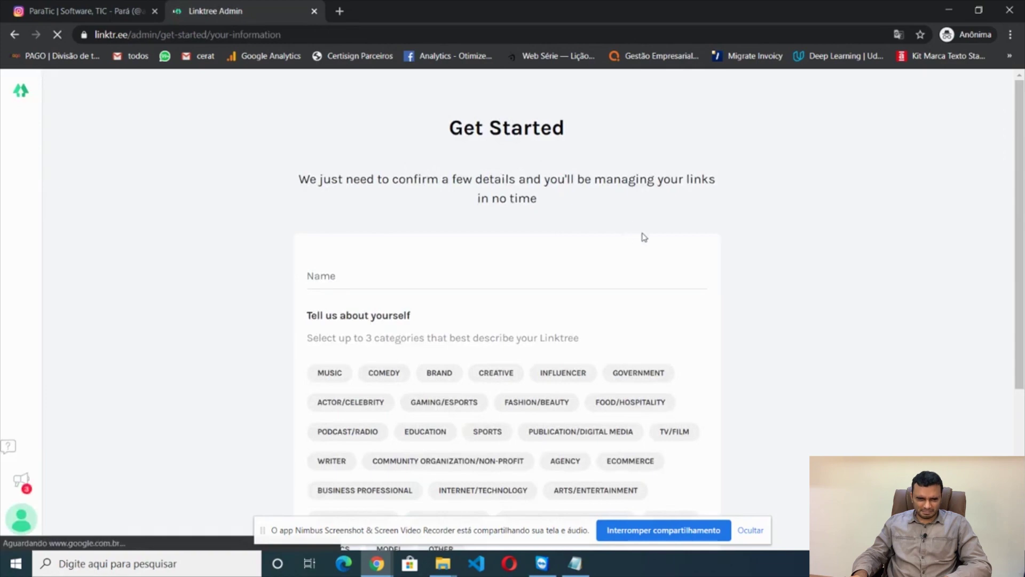
Step: Choose Influencer, Independent/Small Business and Business Professional as the categories describing the Linktree
scroll(704, 274, down, 1)
scroll(704, 274, down, 4)
scroll(473, 247, up, 5)
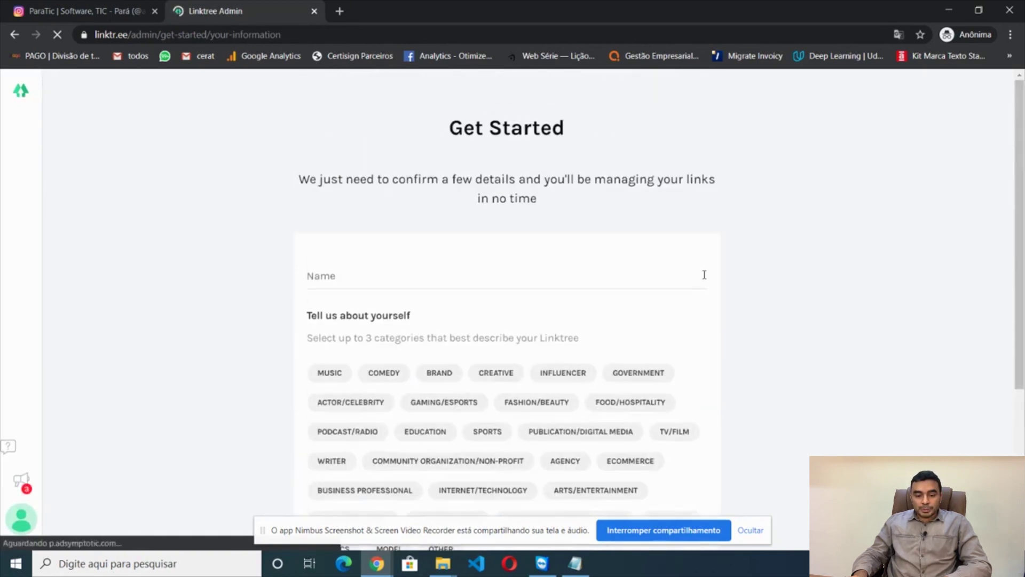
scroll(473, 248, down, 5)
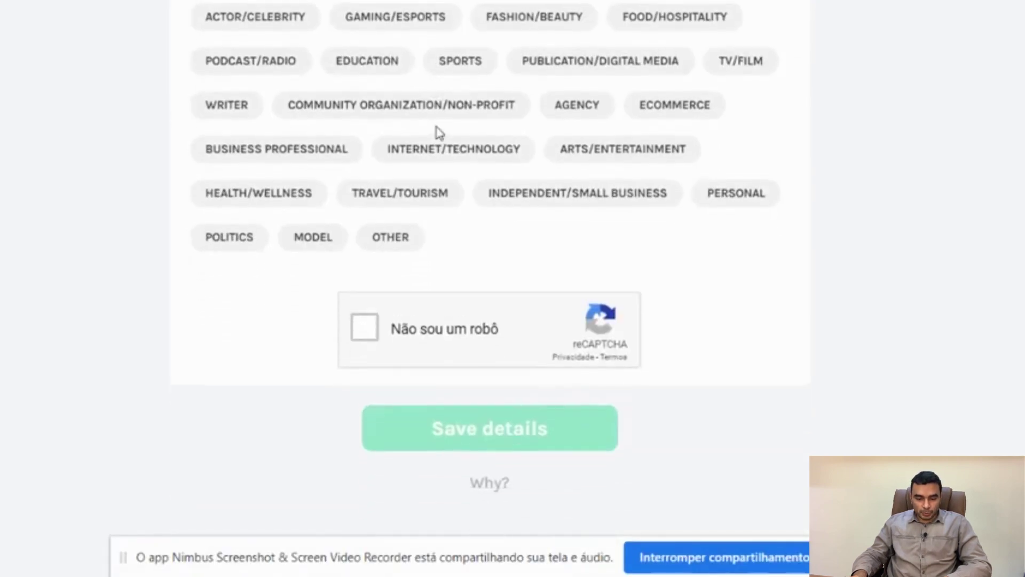
scroll(718, 261, up, 1)
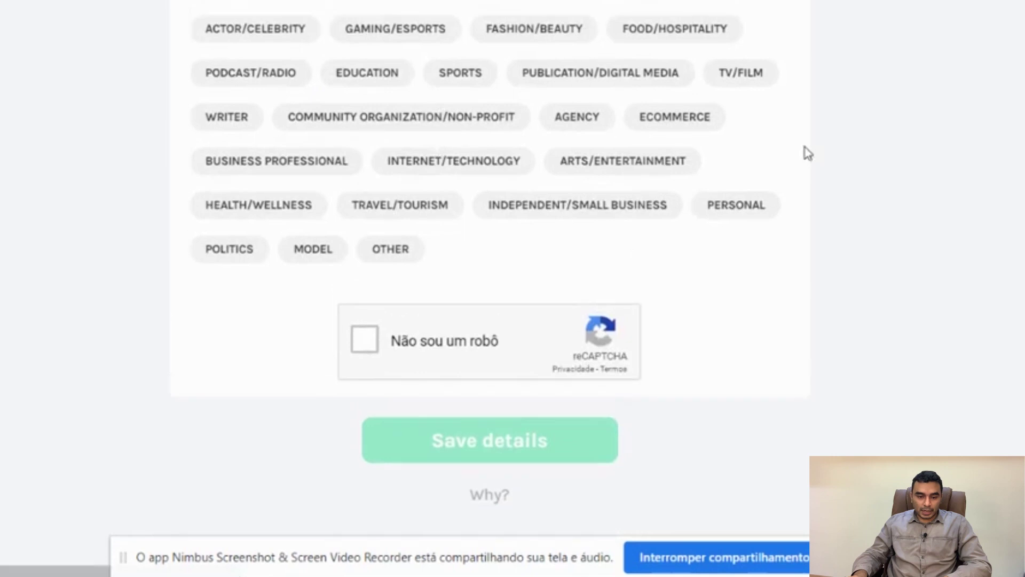
scroll(807, 153, up, 3)
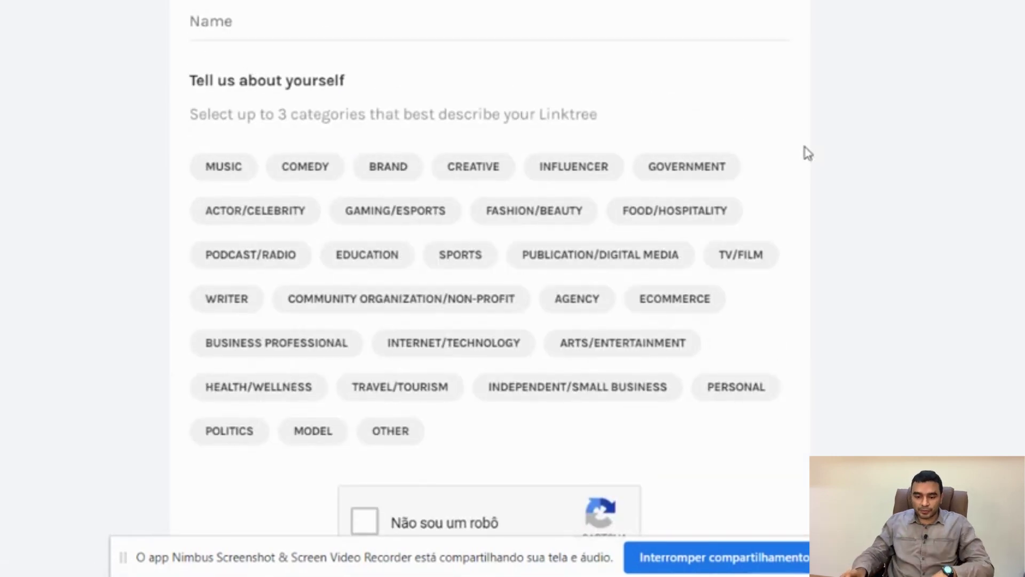
click(585, 179)
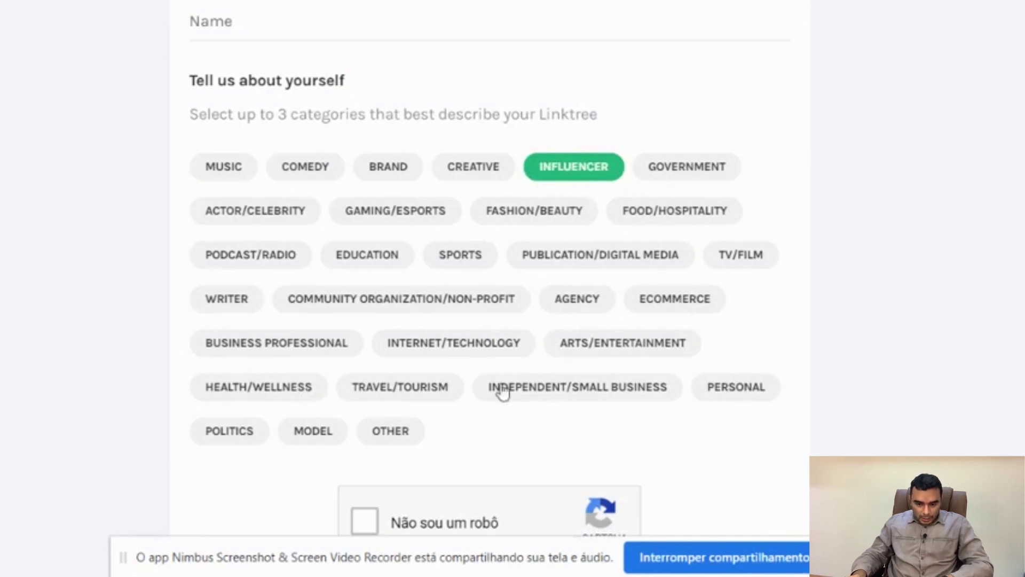
click(561, 389)
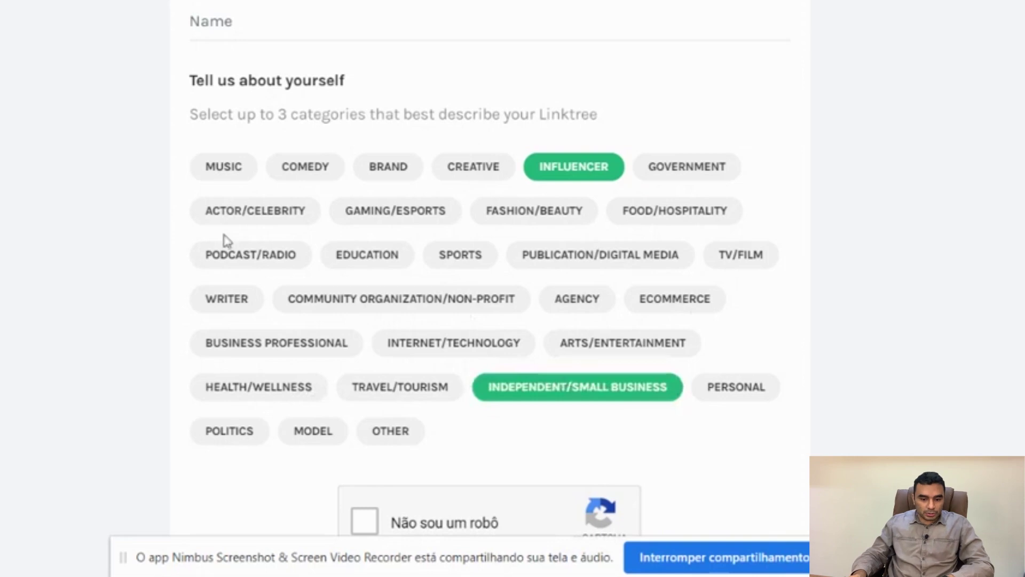
click(273, 353)
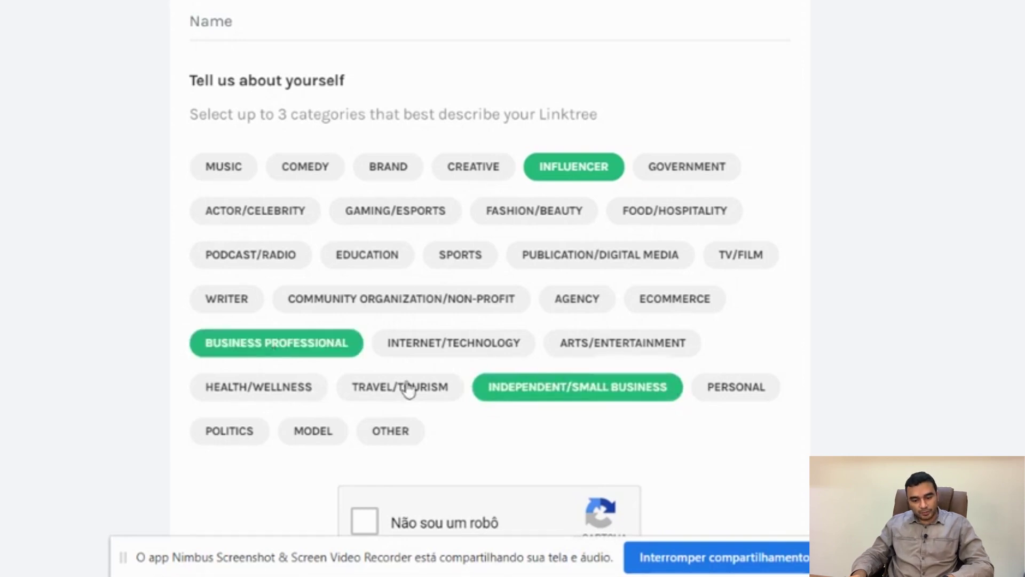
Step: Complete the reCAPTCHA check by marking all the pedestrian-crossing images, and try to save the account details
scroll(924, 282, down, 4)
click(362, 322)
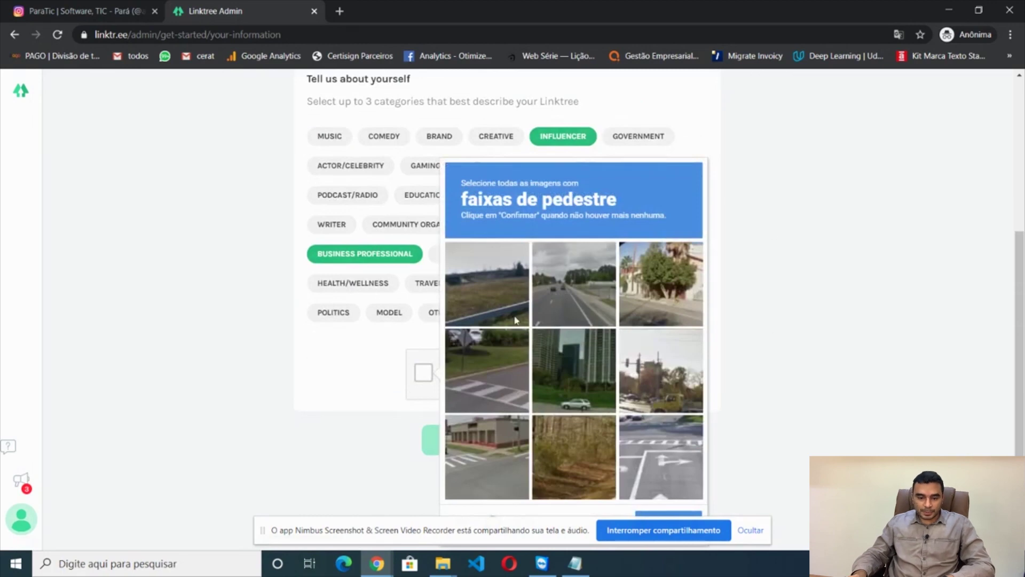
click(486, 369)
click(660, 457)
click(449, 450)
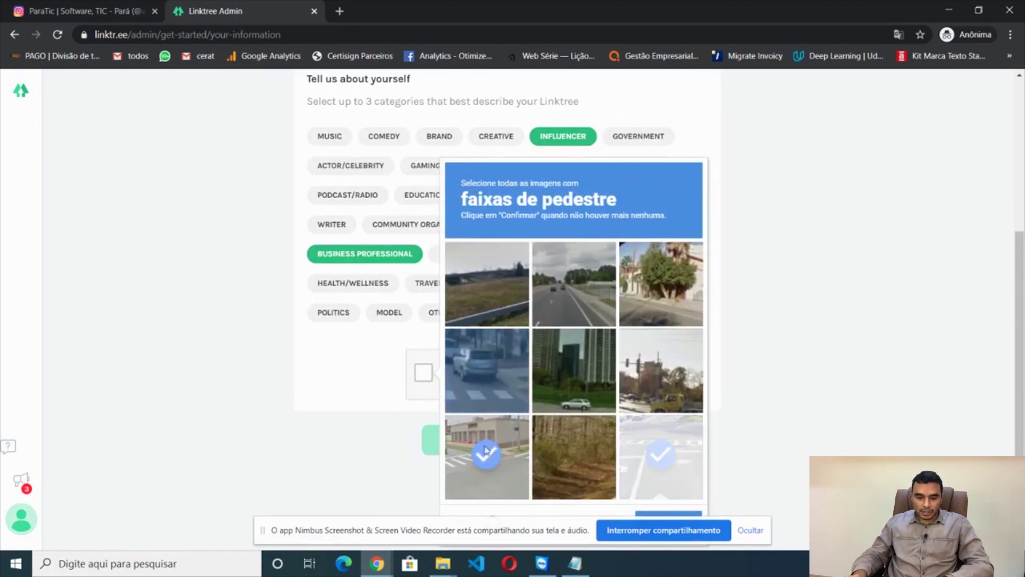
click(494, 371)
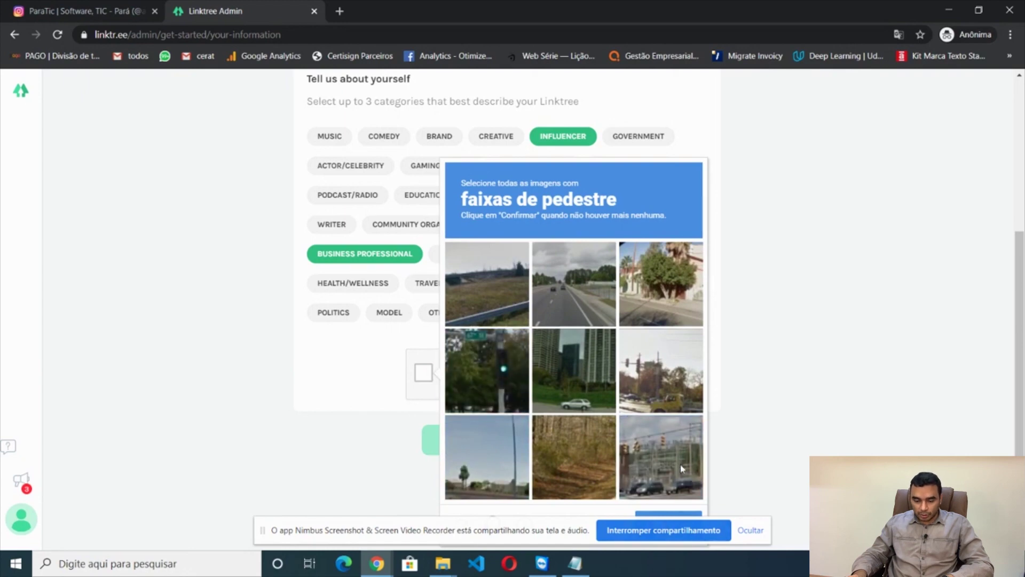
click(753, 531)
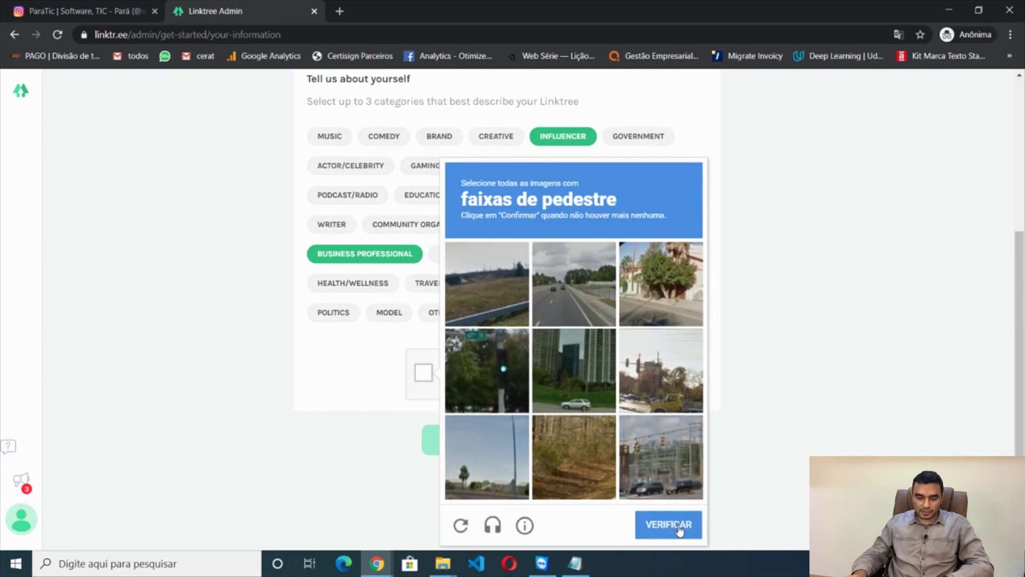
click(682, 529)
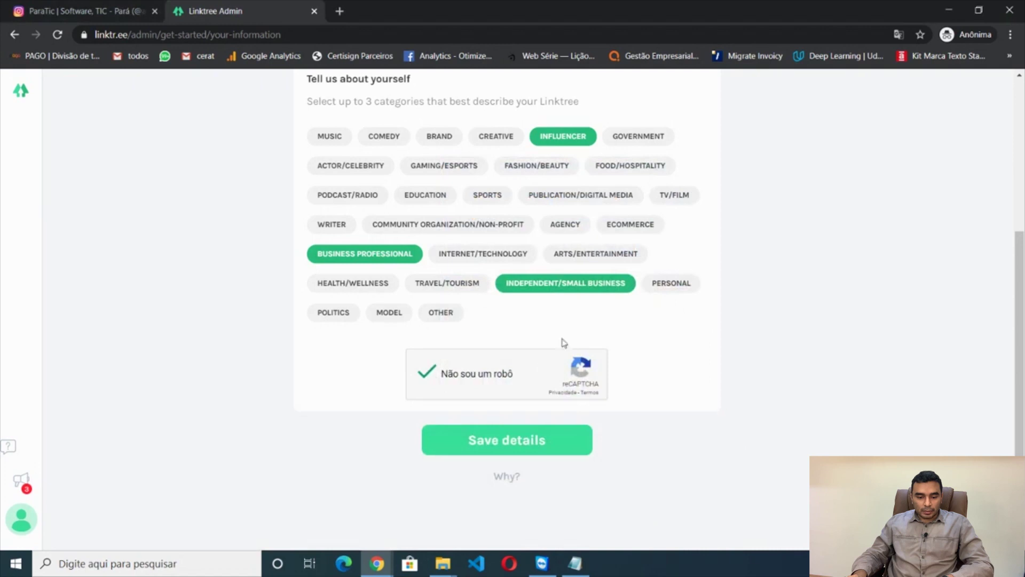
click(499, 455)
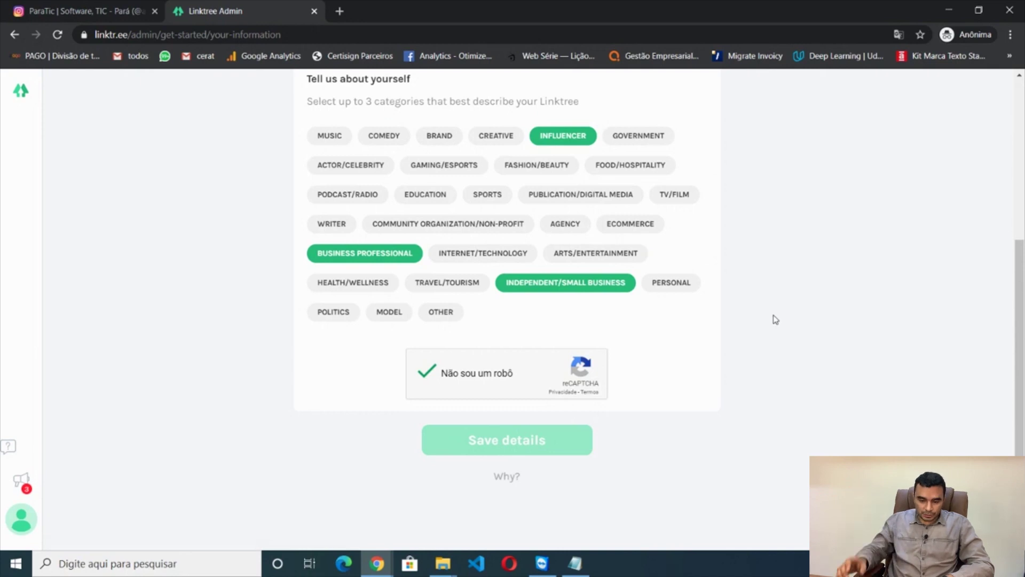
Step: Enter the account holder's first name in the Name field and save the account details
scroll(757, 361, up, 1)
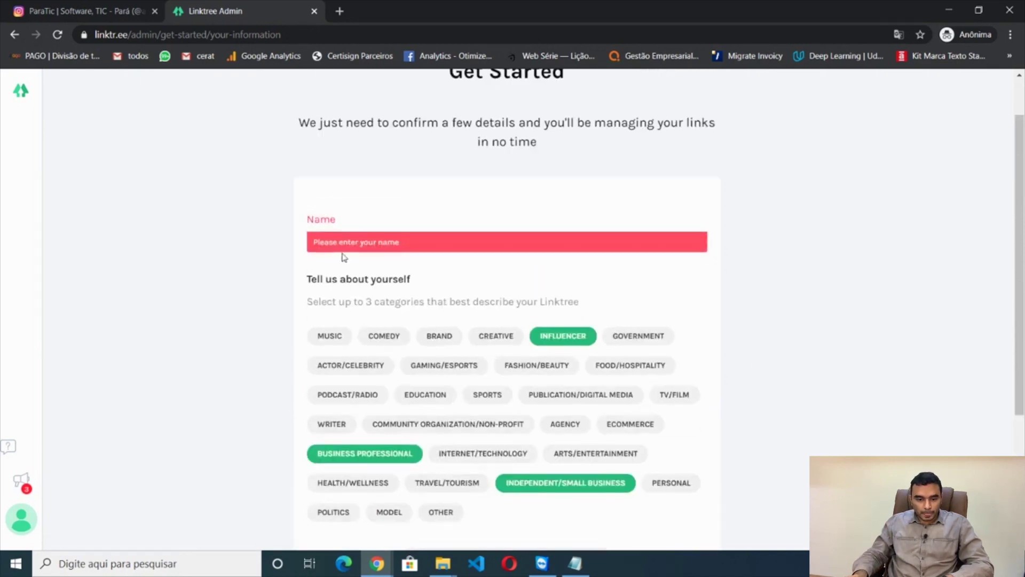
scroll(495, 293, down, 3)
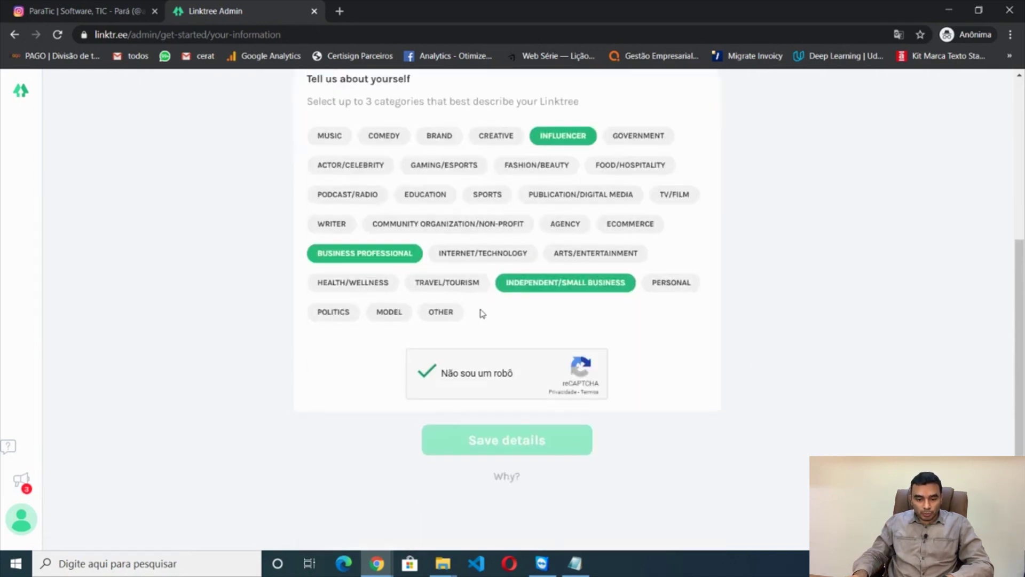
scroll(484, 314, up, 4)
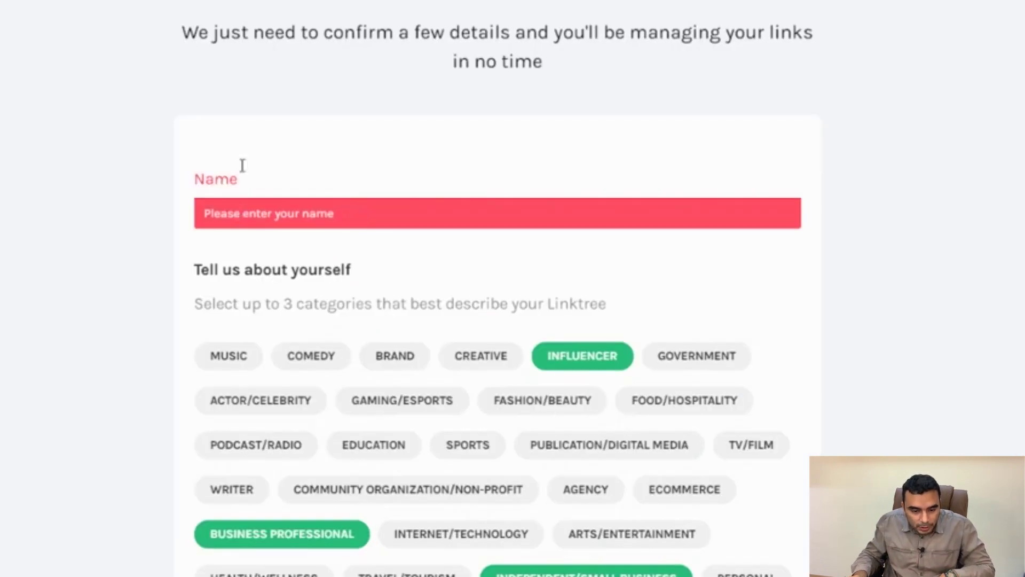
click(242, 179)
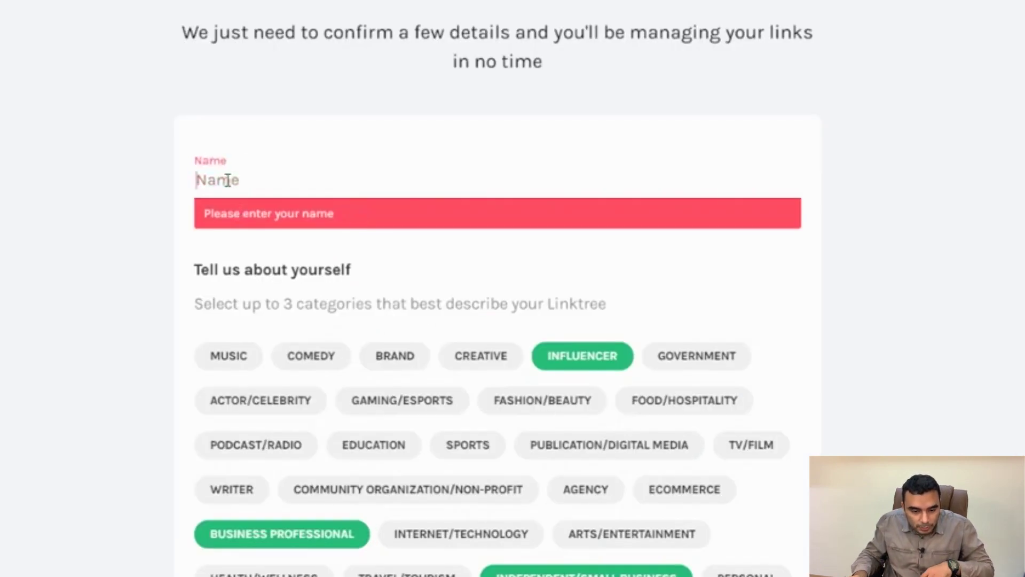
text(Vitor)
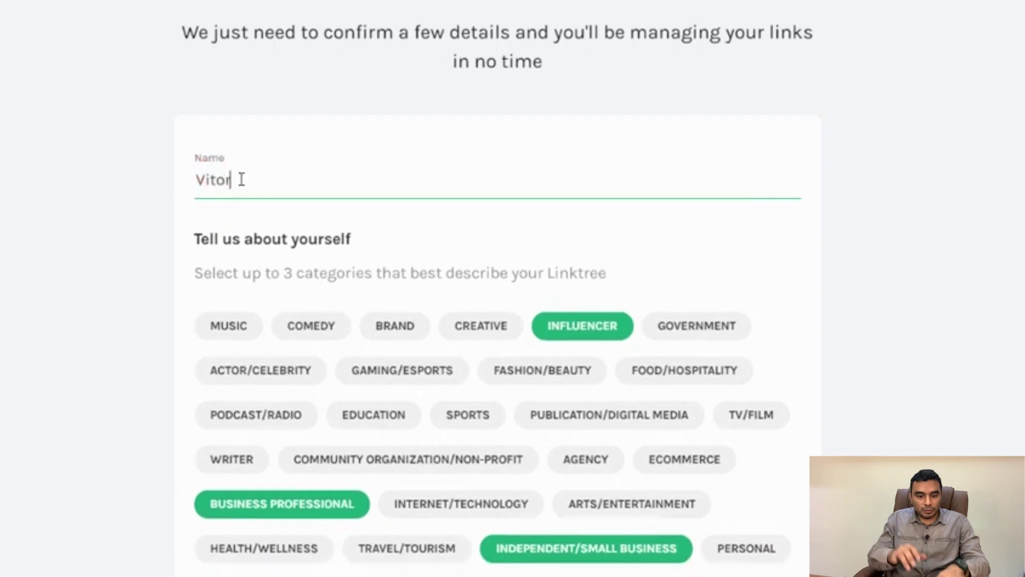
scroll(422, 351, down, 5)
click(476, 449)
scroll(994, 360, up, 5)
scroll(994, 361, up, 1)
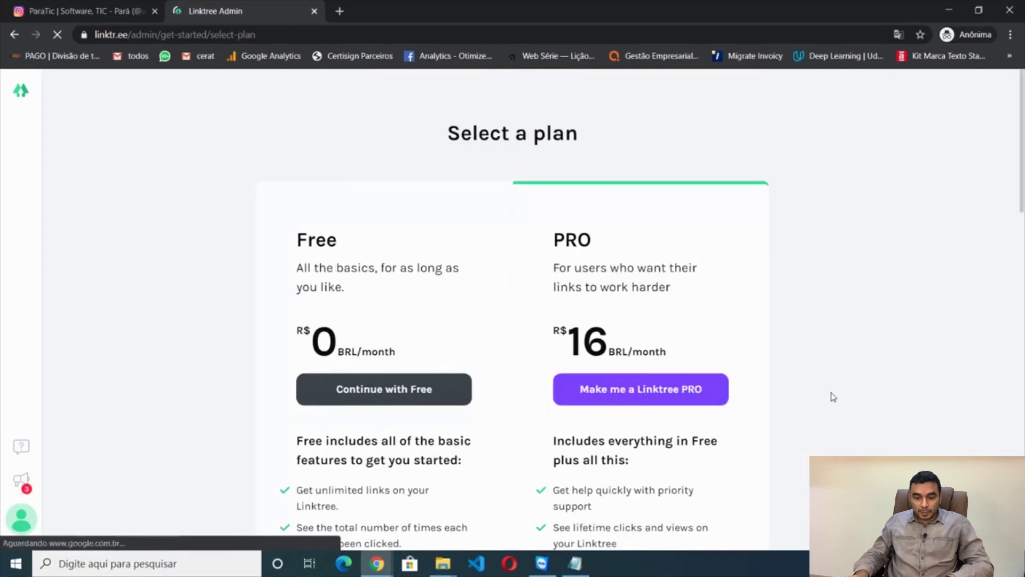
Step: Compare the Free and PRO plan features, then continue with the Free plan through to the admin page
scroll(826, 416, down, 6)
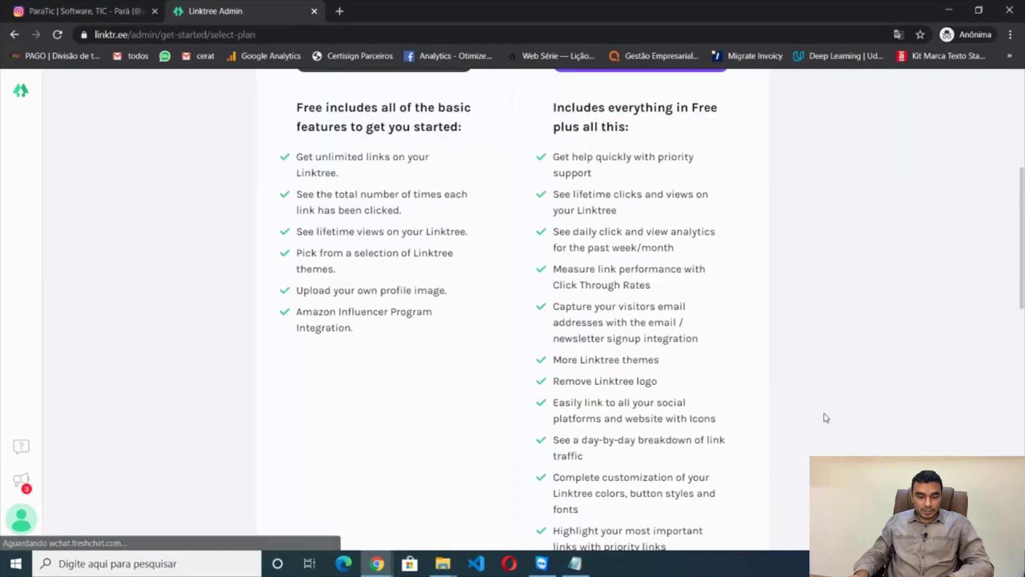
scroll(827, 417, up, 5)
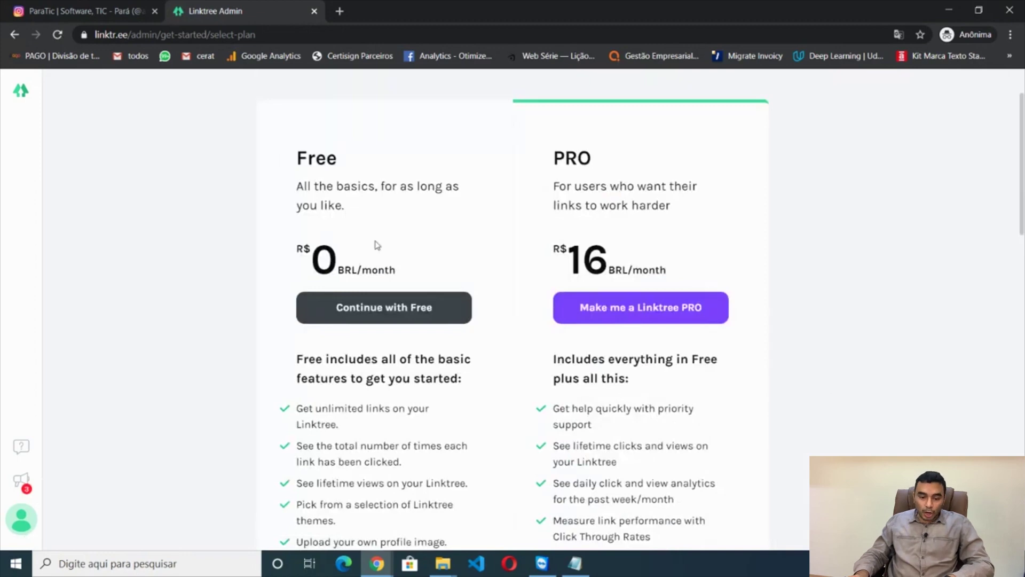
scroll(851, 380, down, 5)
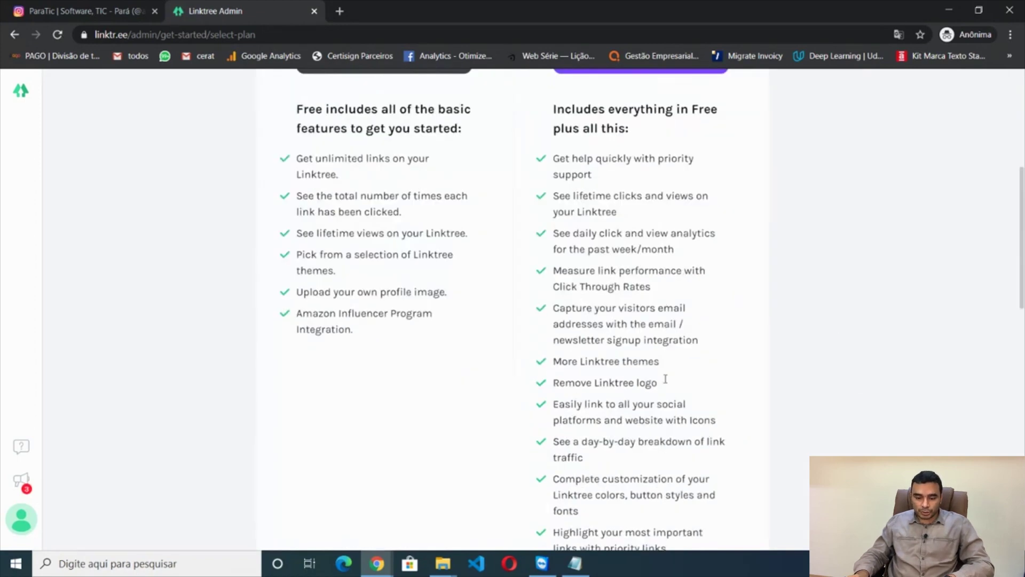
scroll(665, 379, down, 15)
scroll(634, 387, up, 13)
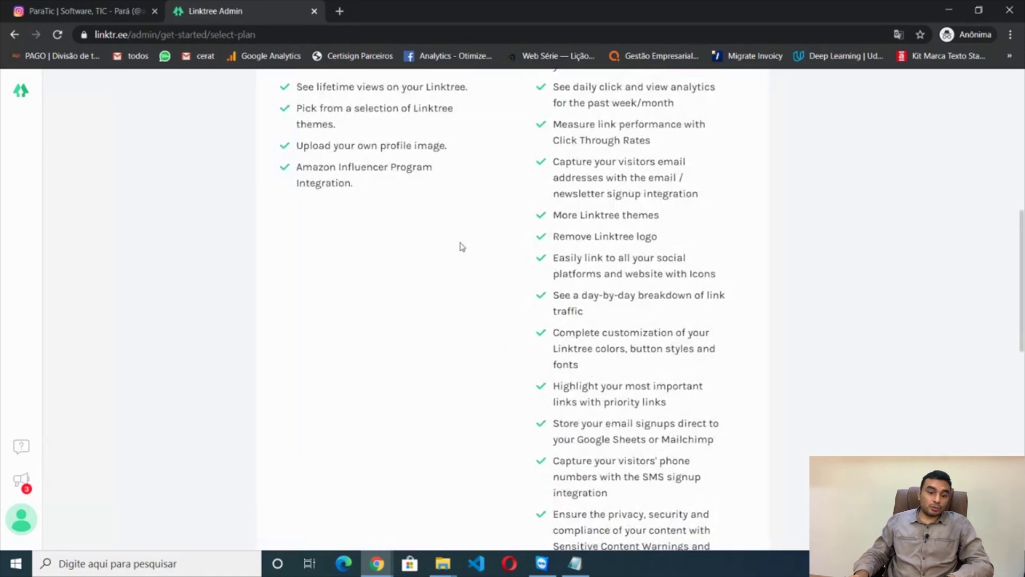
scroll(443, 291, up, 6)
scroll(425, 319, up, 3)
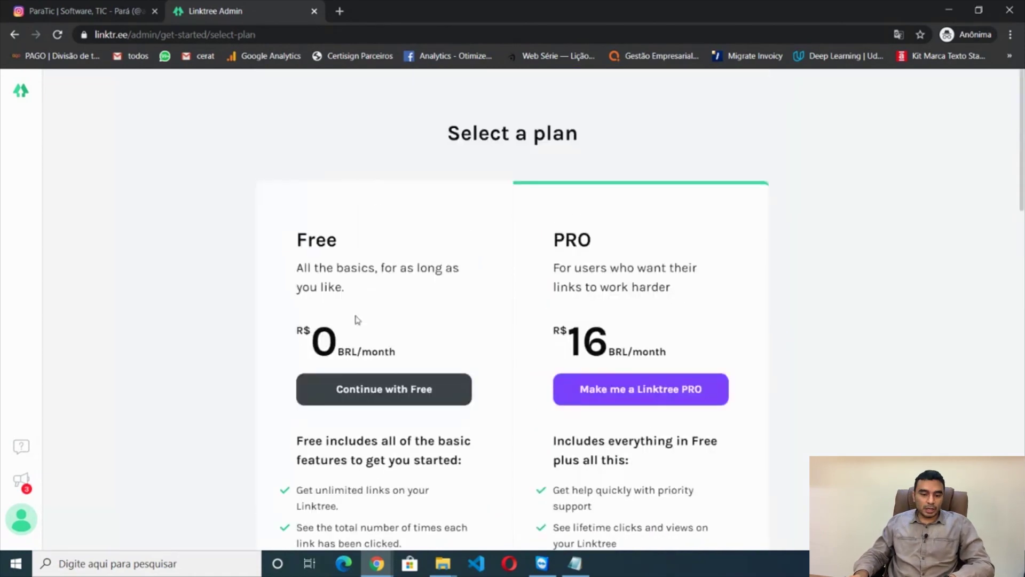
click(343, 399)
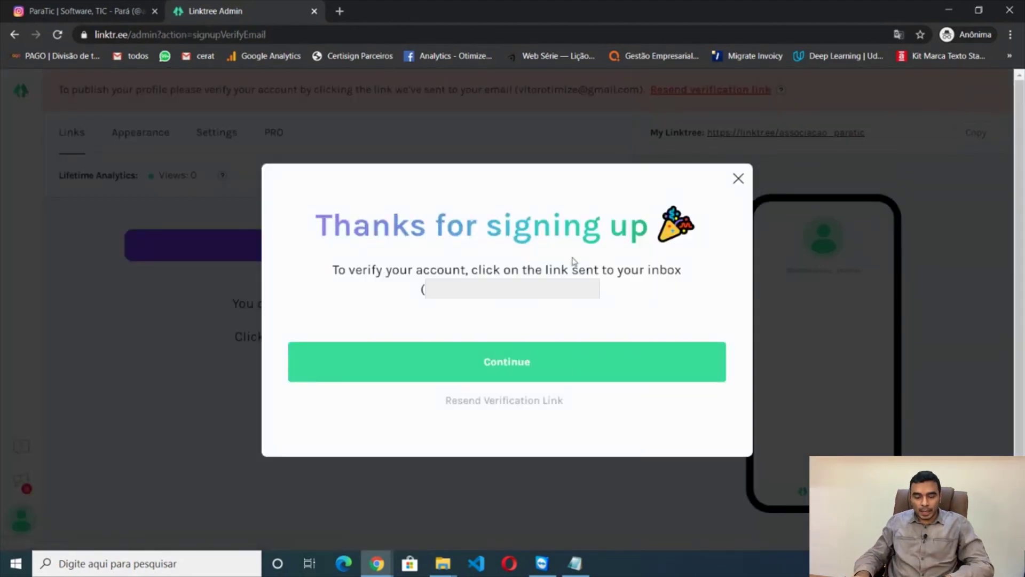
click(514, 367)
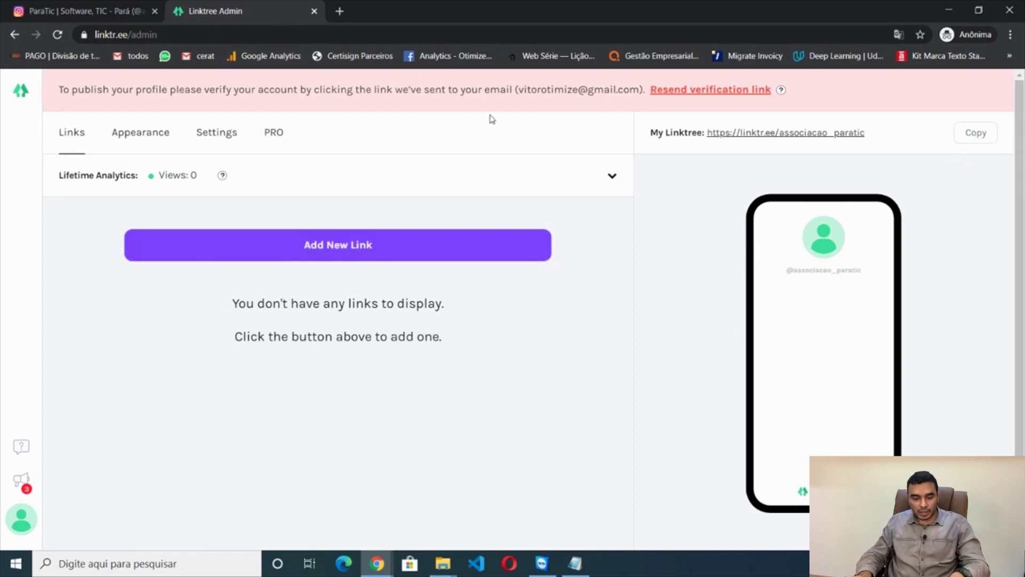
Step: Open Linktree's verification message in the Gmail inbox and copy the link address behind Verify Email
key(alt+Tab)
key(alt+Tab)
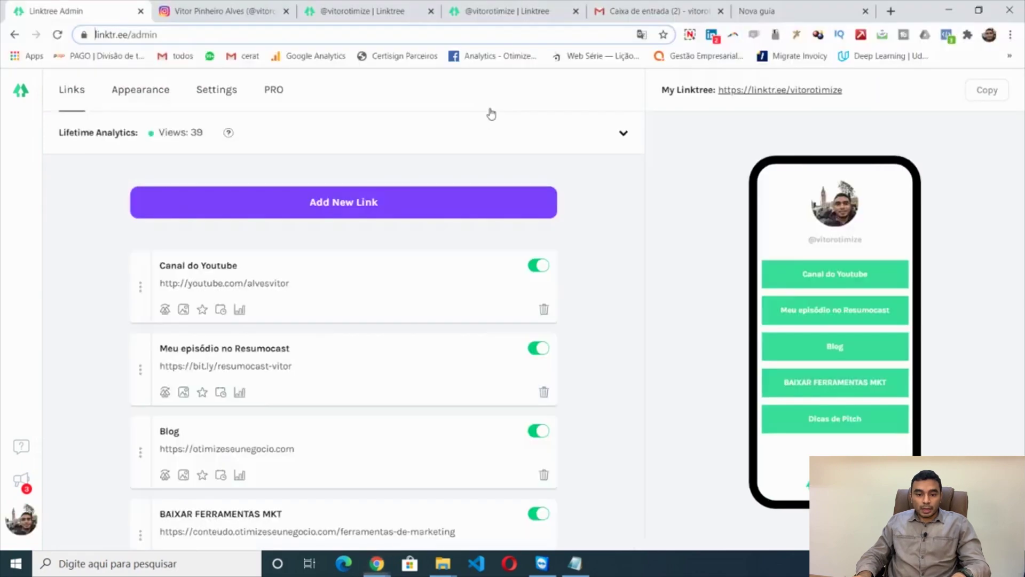
click(657, 11)
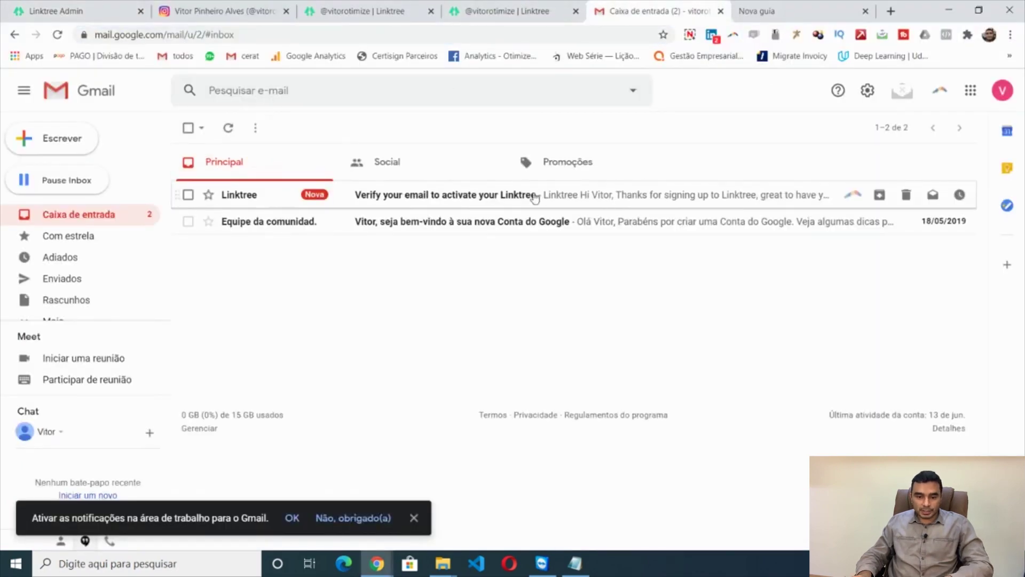
click(539, 196)
scroll(794, 369, down, 1)
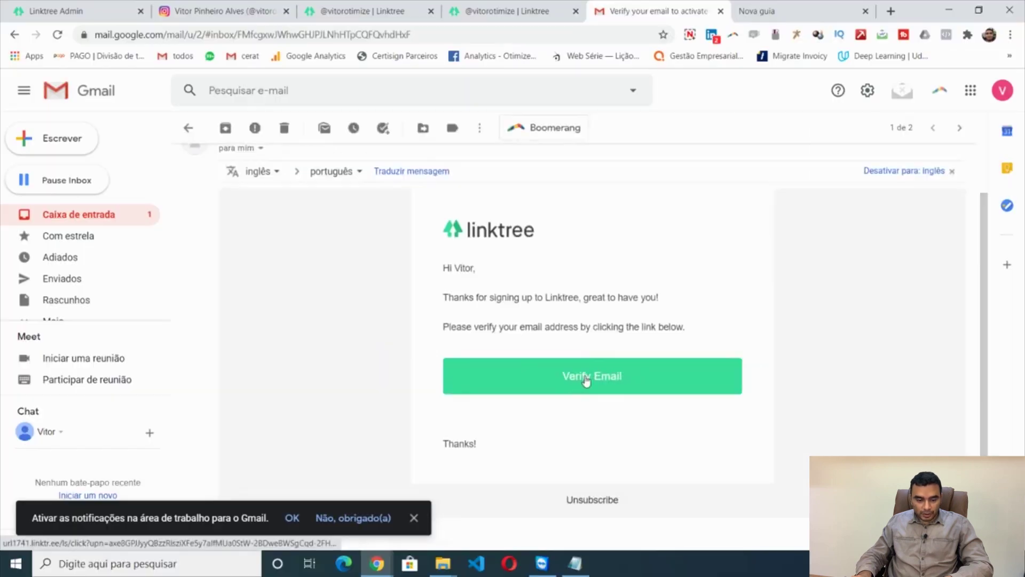
right_click(512, 441)
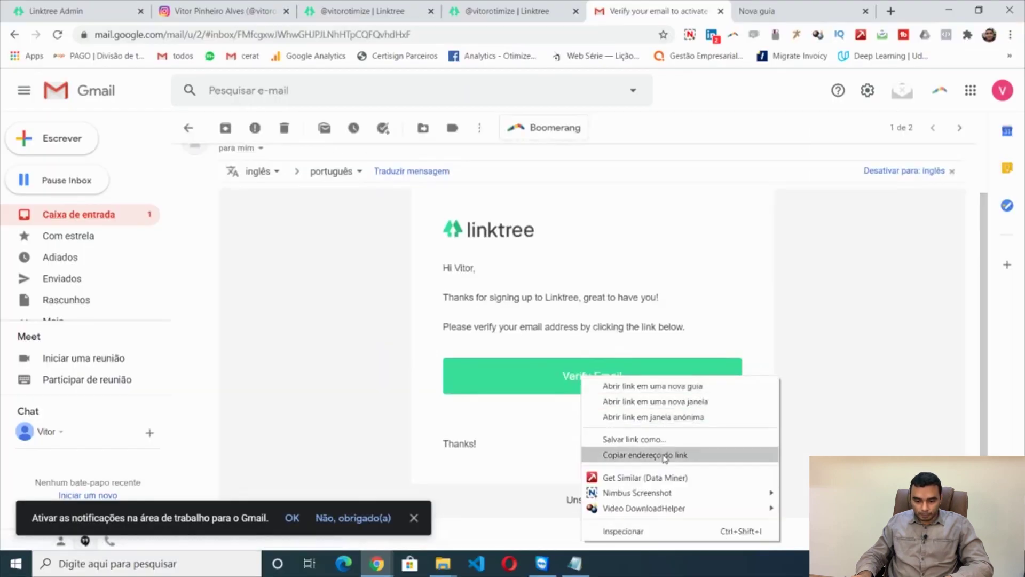
click(630, 455)
Step: Return to the incognito Linktree window, open the copied verification link in a new browser tab and continue to the admin page
mouse_move(369, 560)
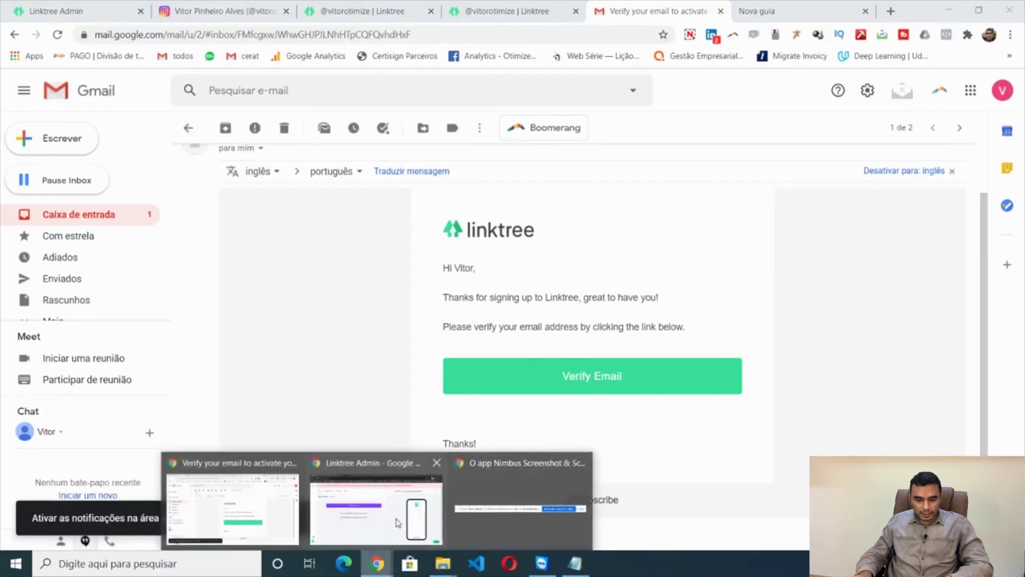
click(432, 526)
key(ctrl+t)
key(ctrl+v)
key(Return)
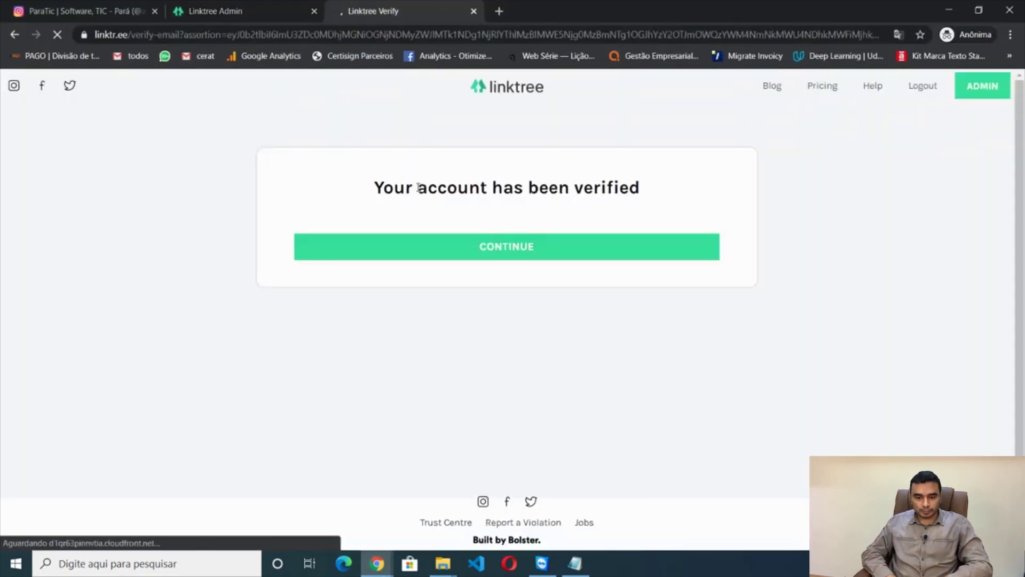
click(466, 244)
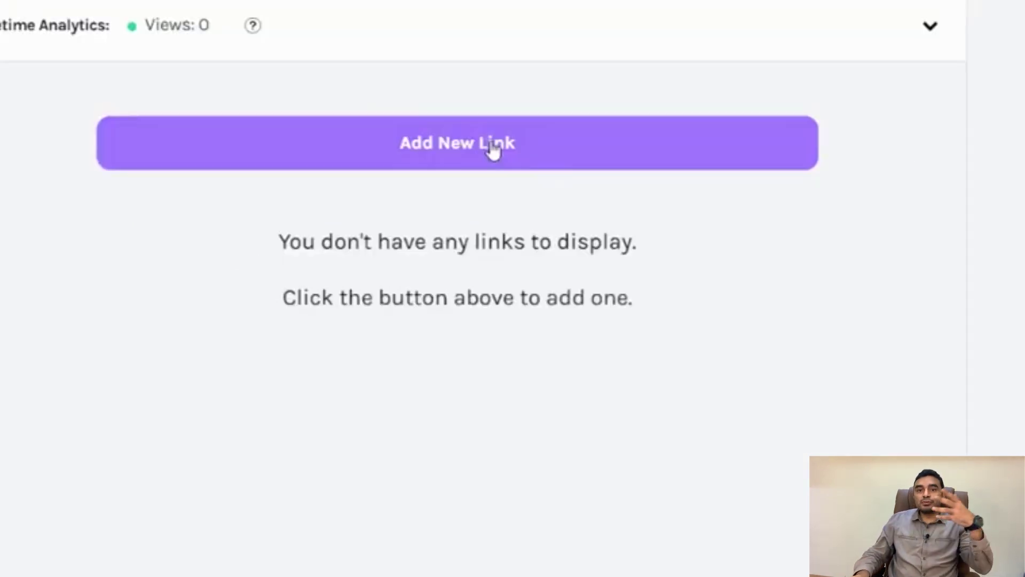
Step: Add a new link to the Linktree with the URL paratic.com.br
click(493, 151)
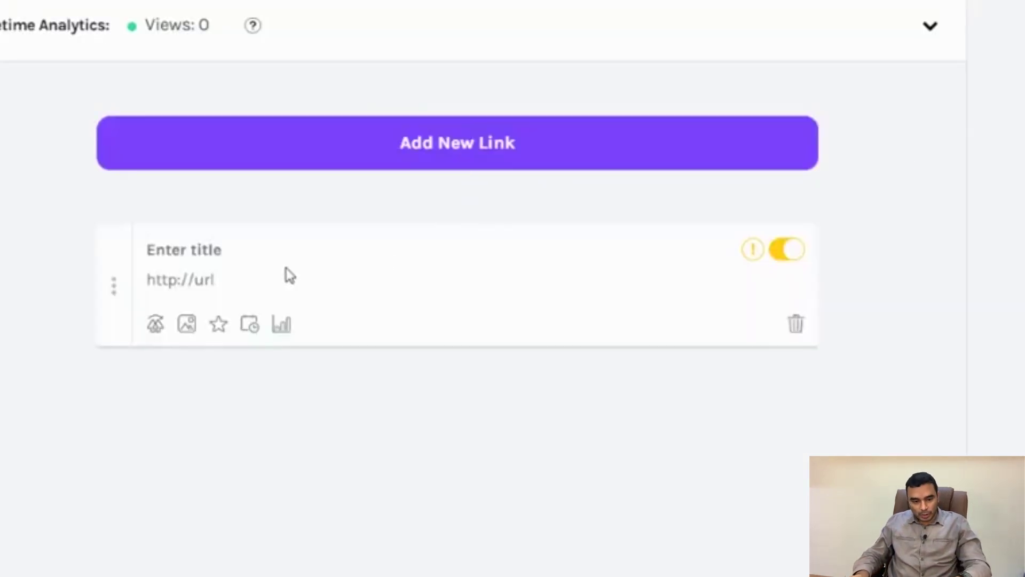
click(291, 285)
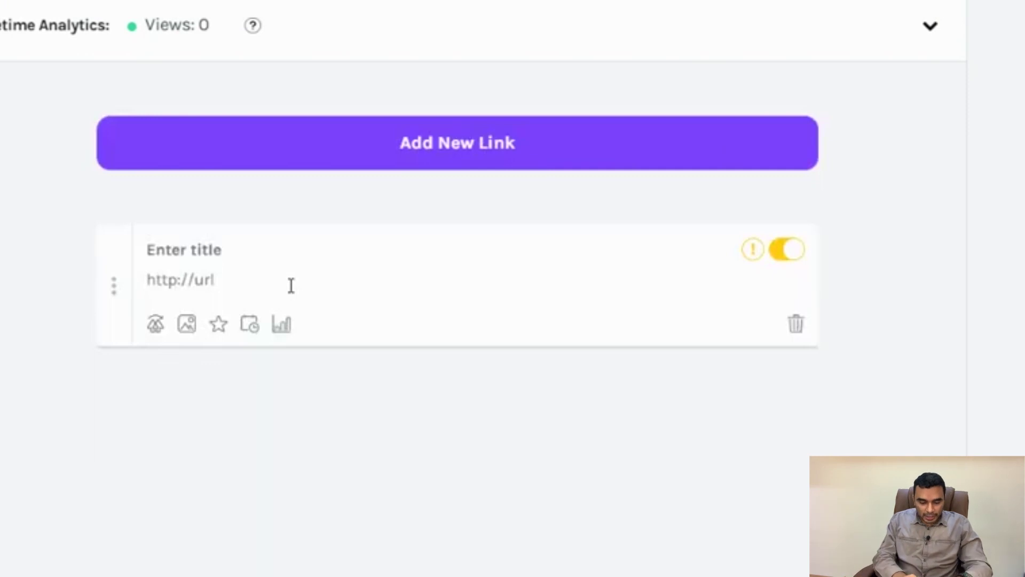
text(parati)
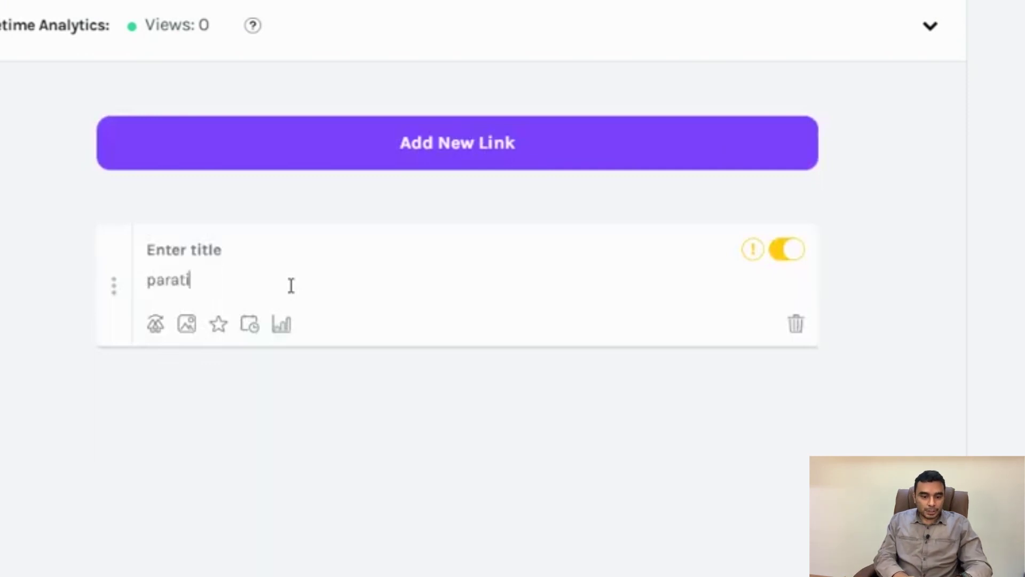
text(c.com.br)
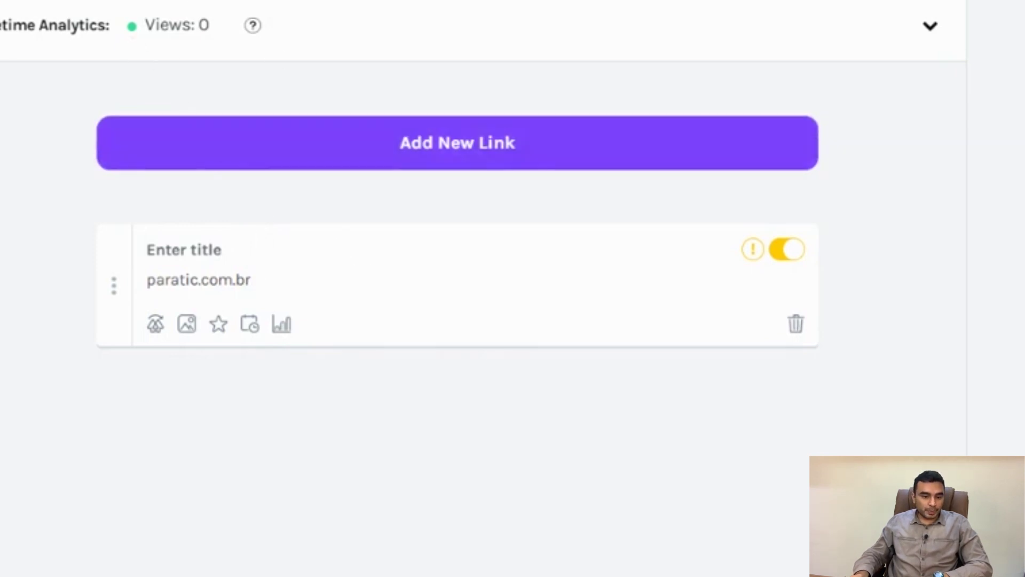
Step: Add a second link titled "Parceiros" with the URL otimizeseunegocio.com
click(494, 157)
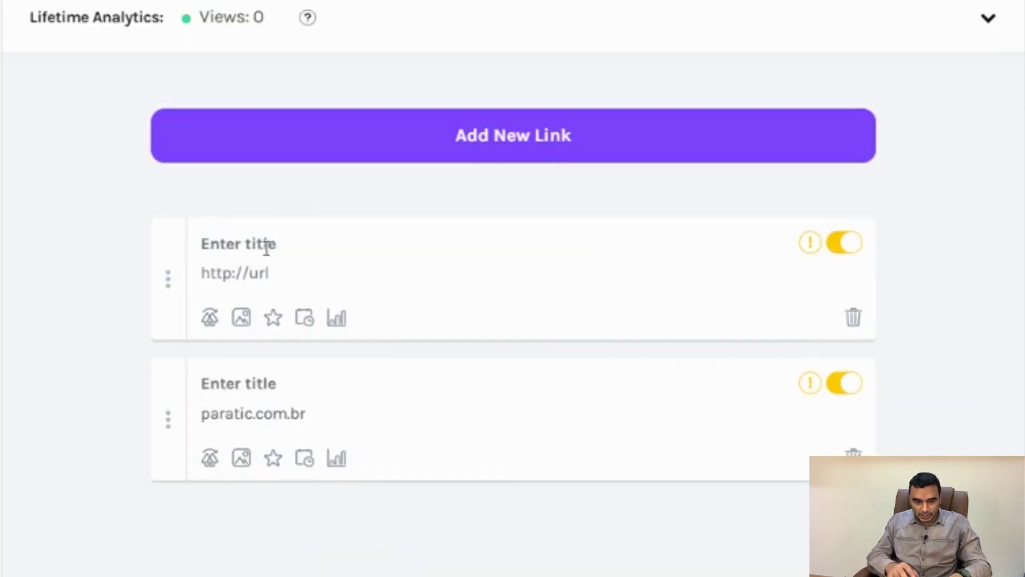
text(Parceiros)
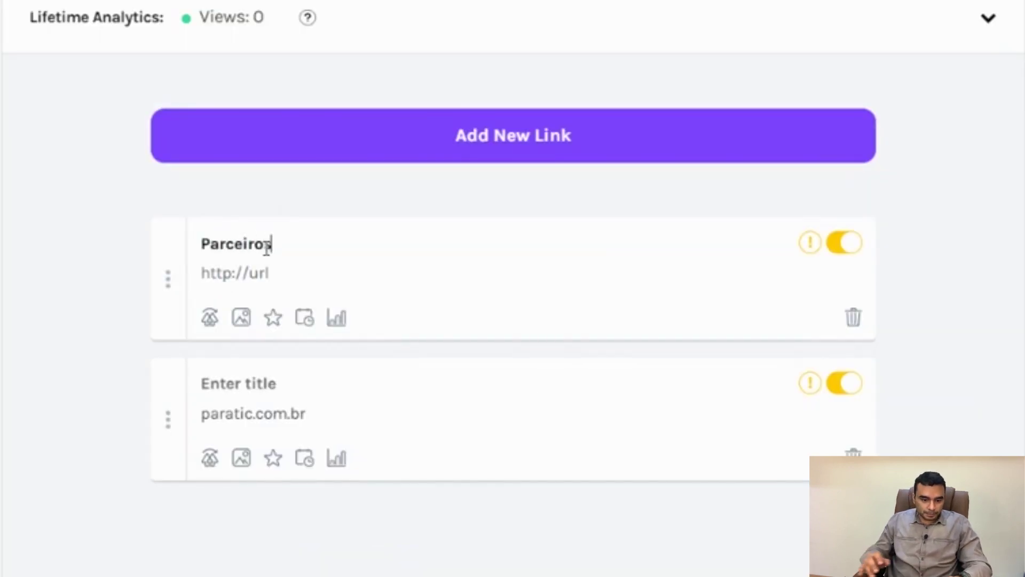
click(271, 277)
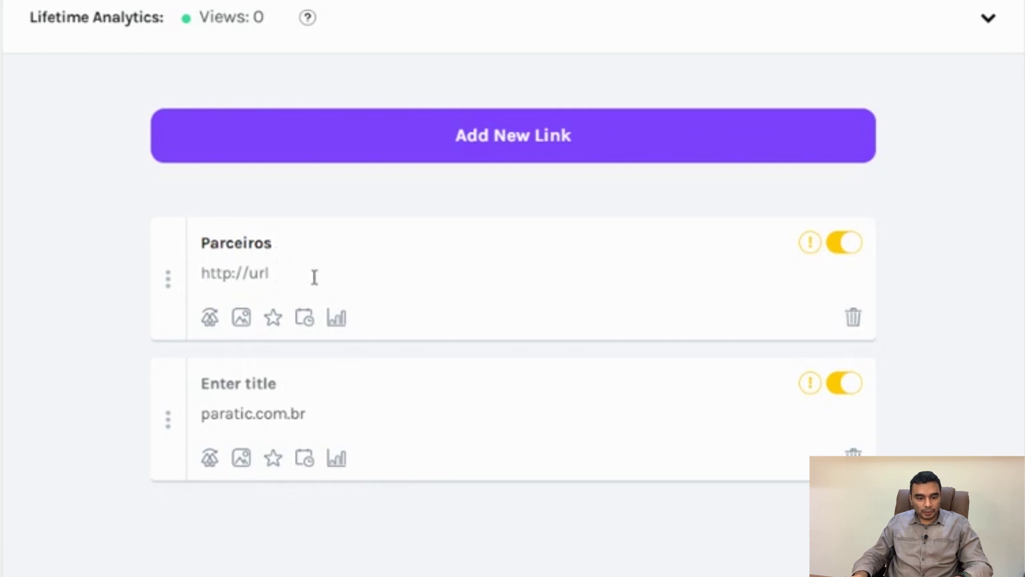
text(otimizeseu)
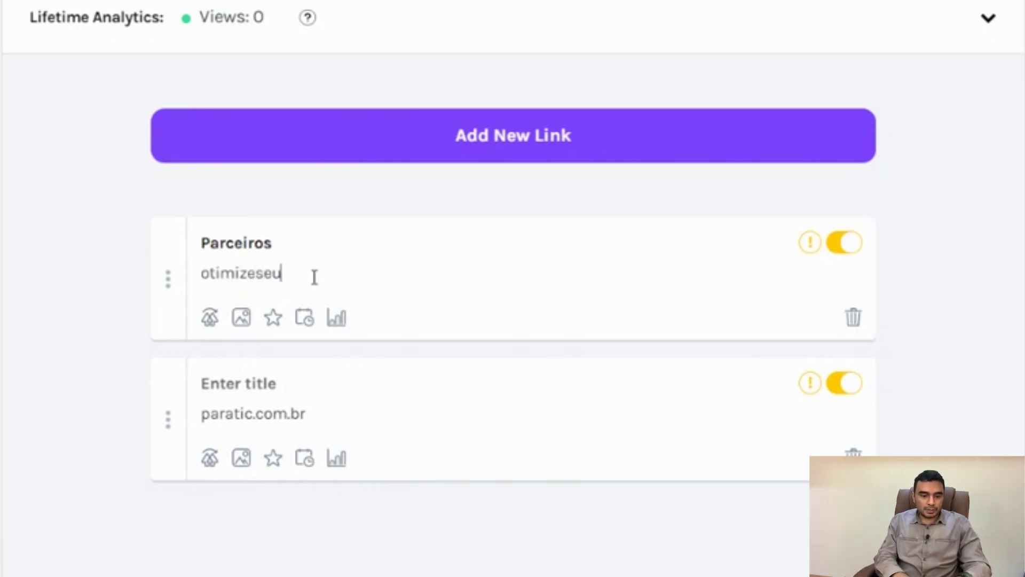
text(negocio.com)
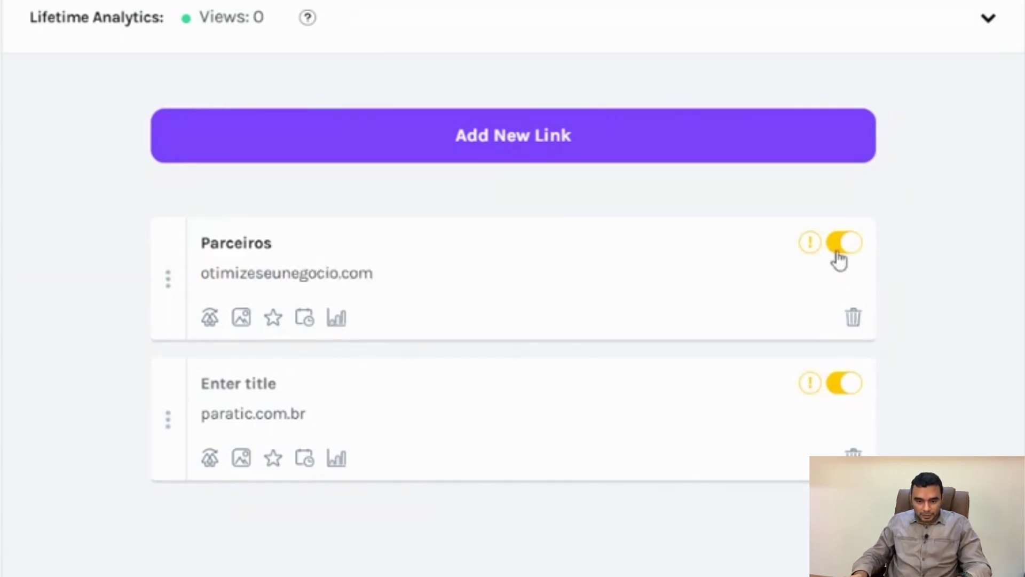
click(595, 196)
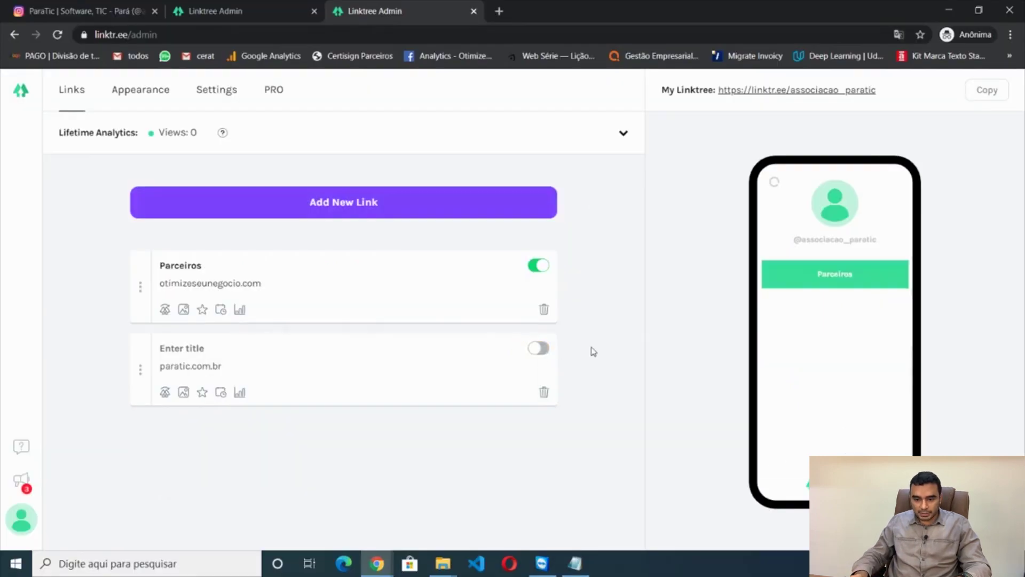
Step: Title the paratic.com.br link "Site da Paratic" and enable it
click(225, 350)
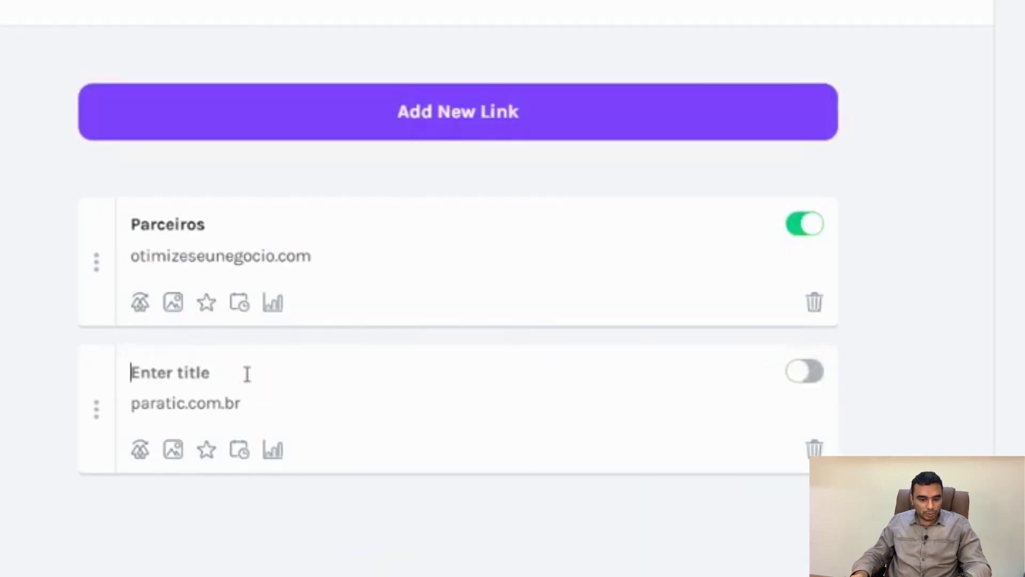
text(s)
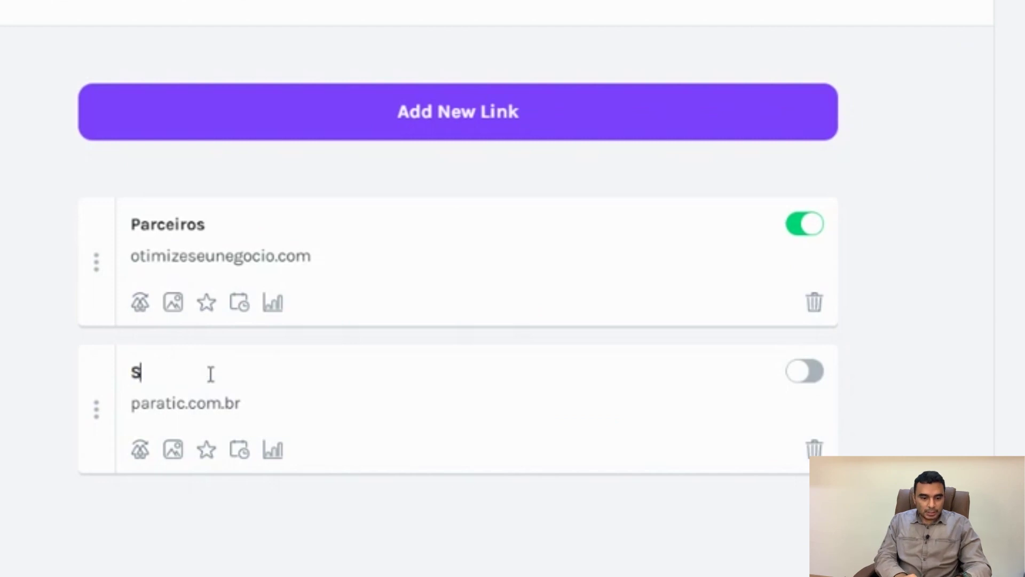
text(ite da Paratic)
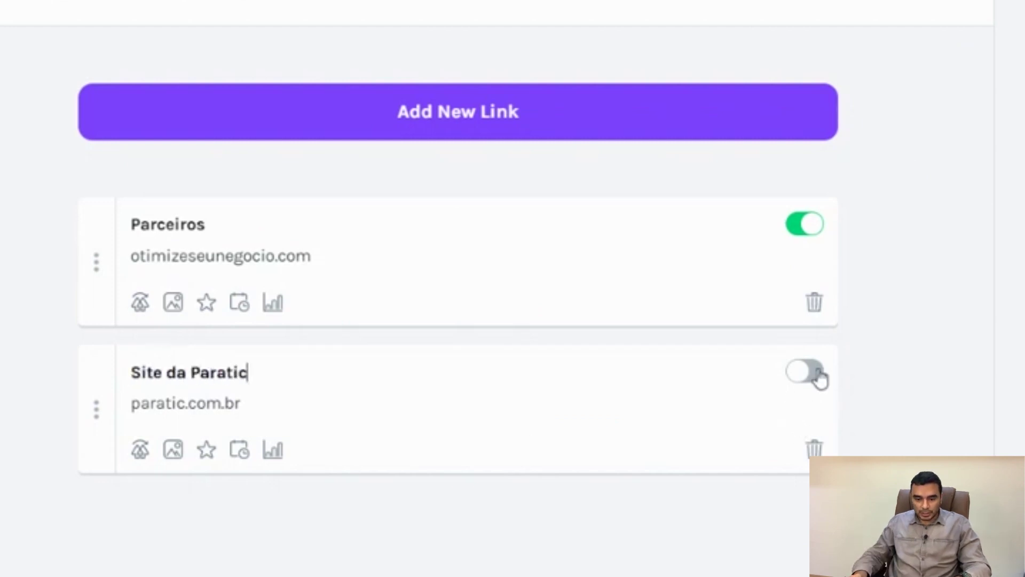
click(815, 376)
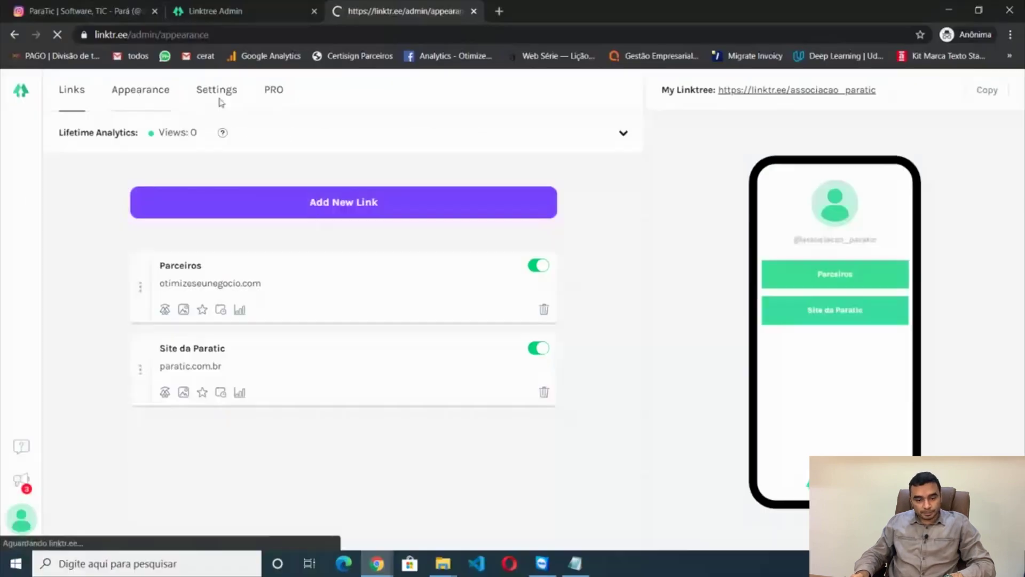
Step: Try the pink-to-orange gradient theme and the dark grey gradient theme on the Linktree's appearance
click(260, 141)
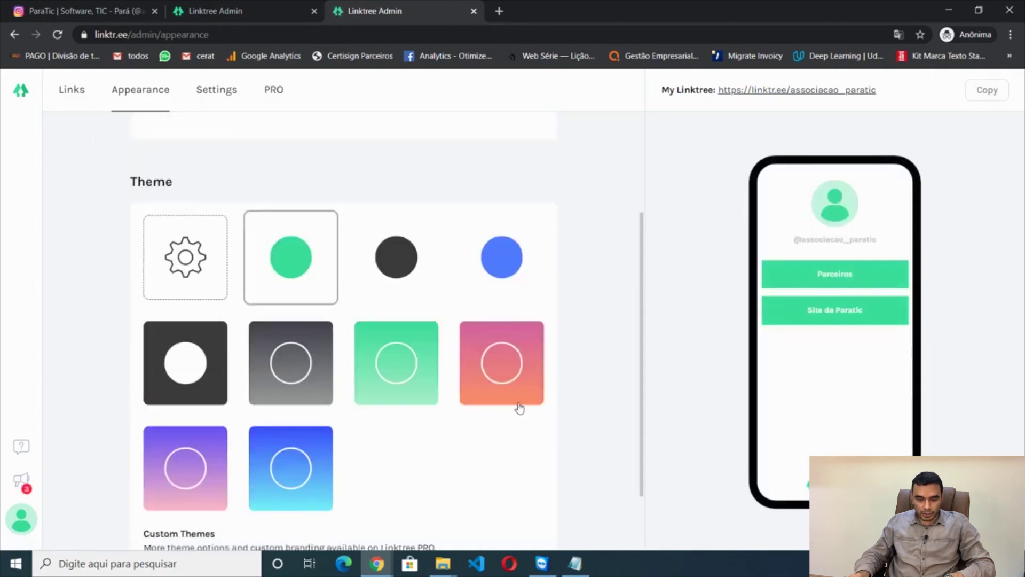
mouse_move(197, 258)
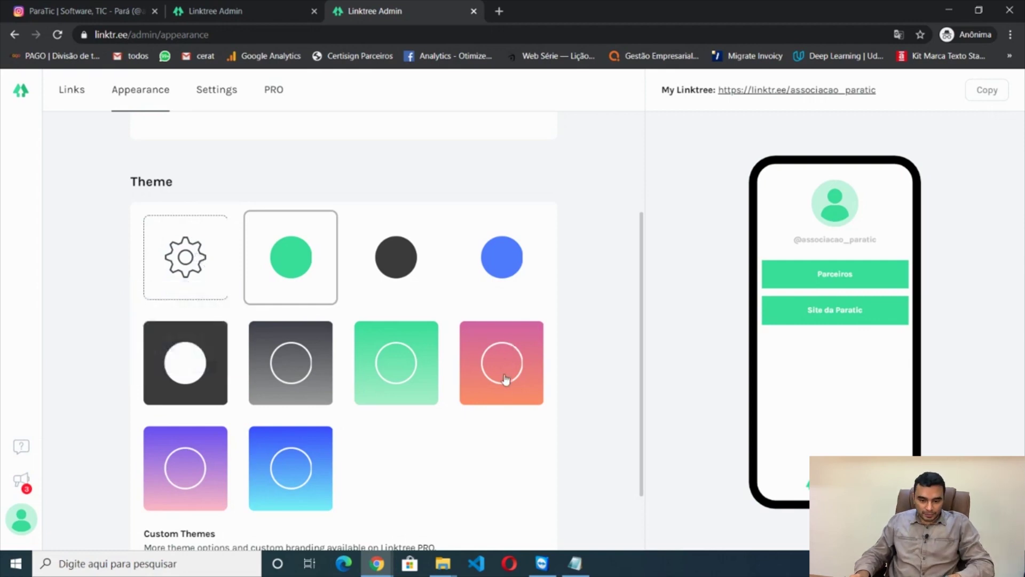
click(497, 400)
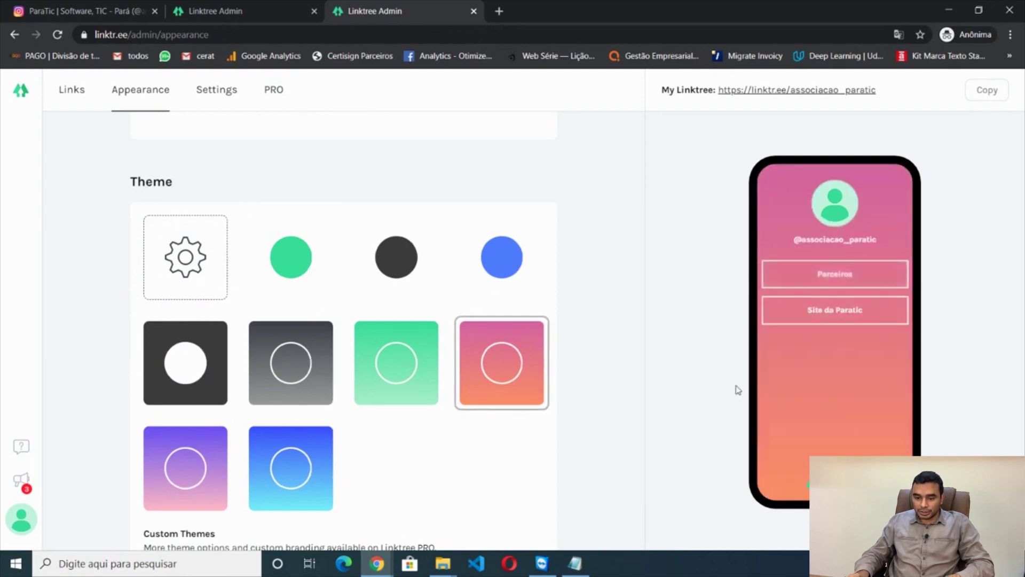
click(305, 374)
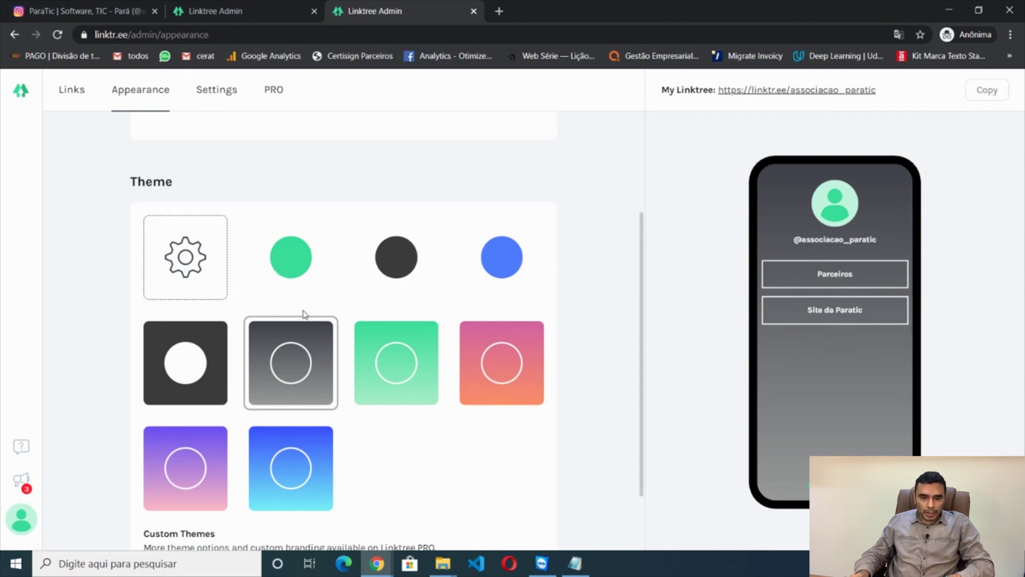
Step: Check the look of the Instagram profile and apply the purple-to-pink gradient theme to the Linktree
click(107, 5)
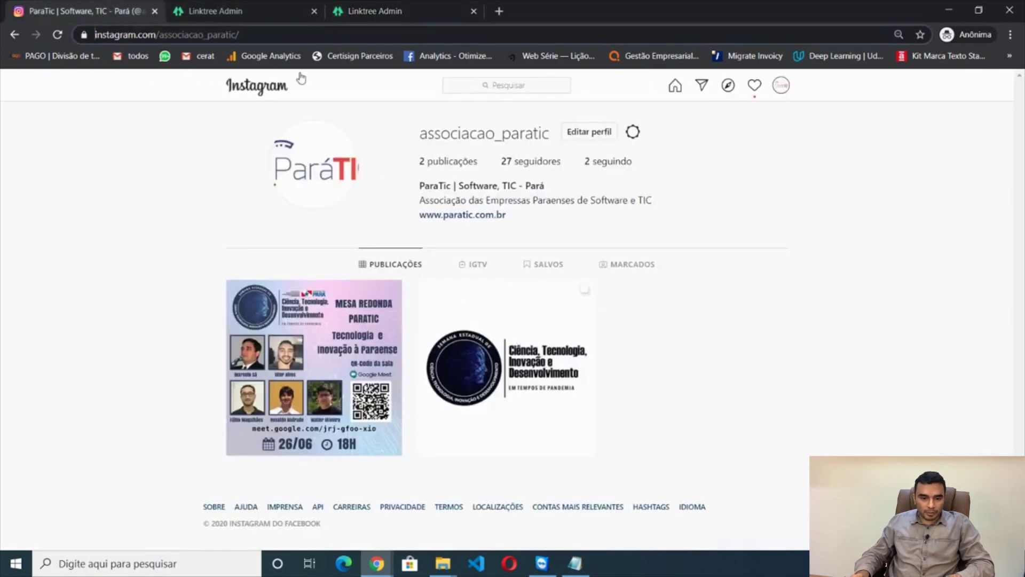
click(357, 5)
scroll(270, 413, down, 2)
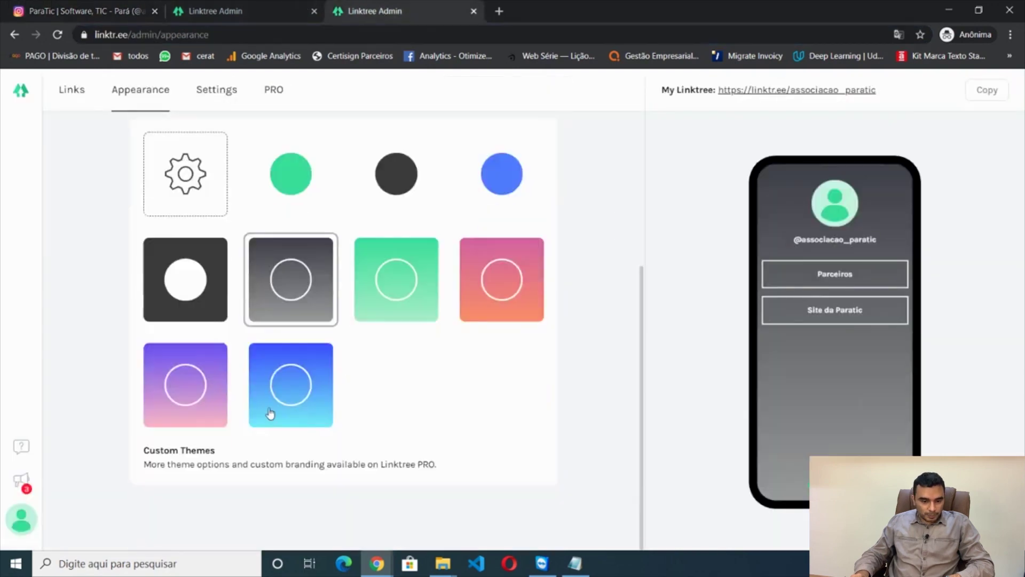
click(210, 369)
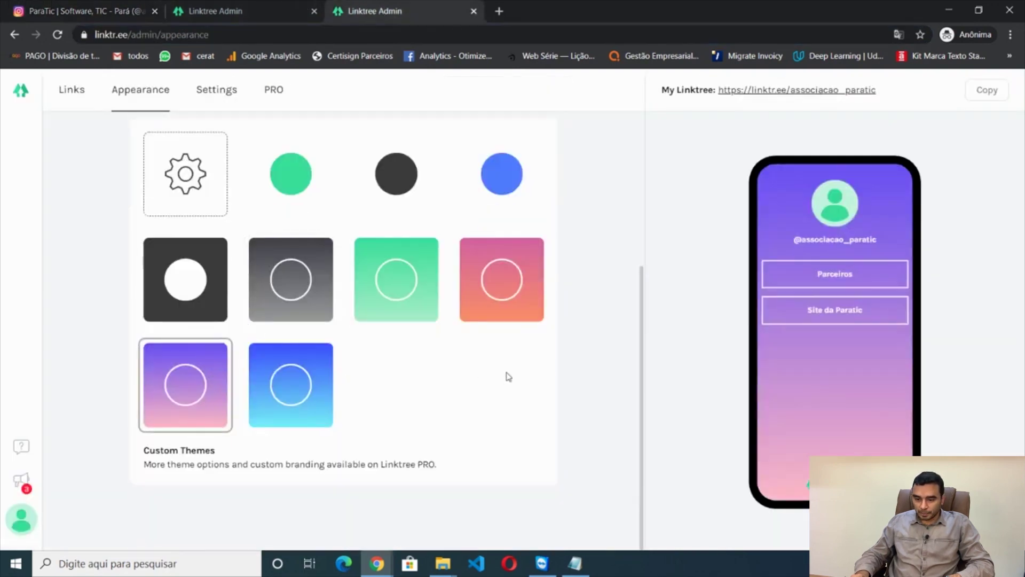
scroll(632, 382, up, 5)
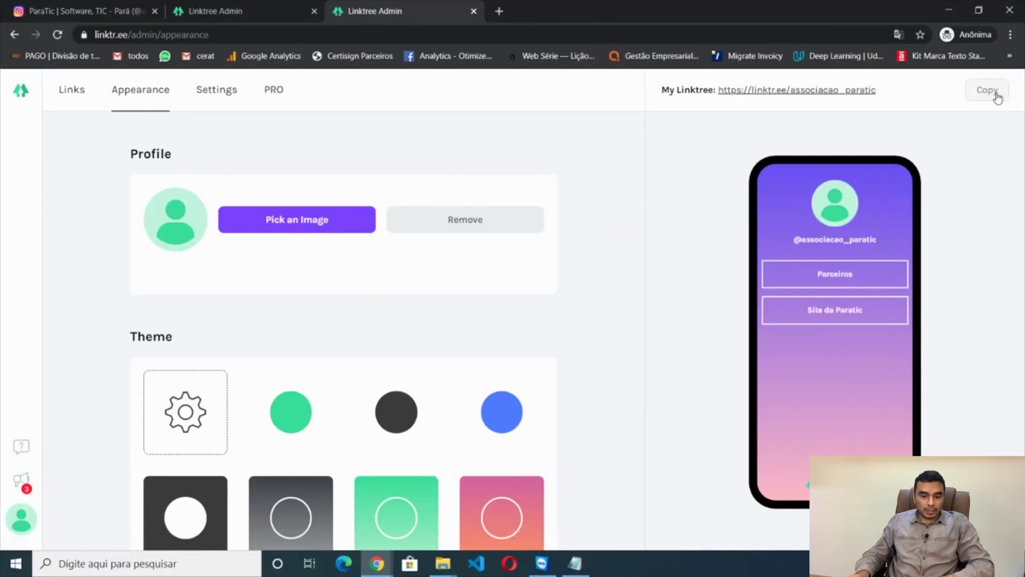
click(995, 95)
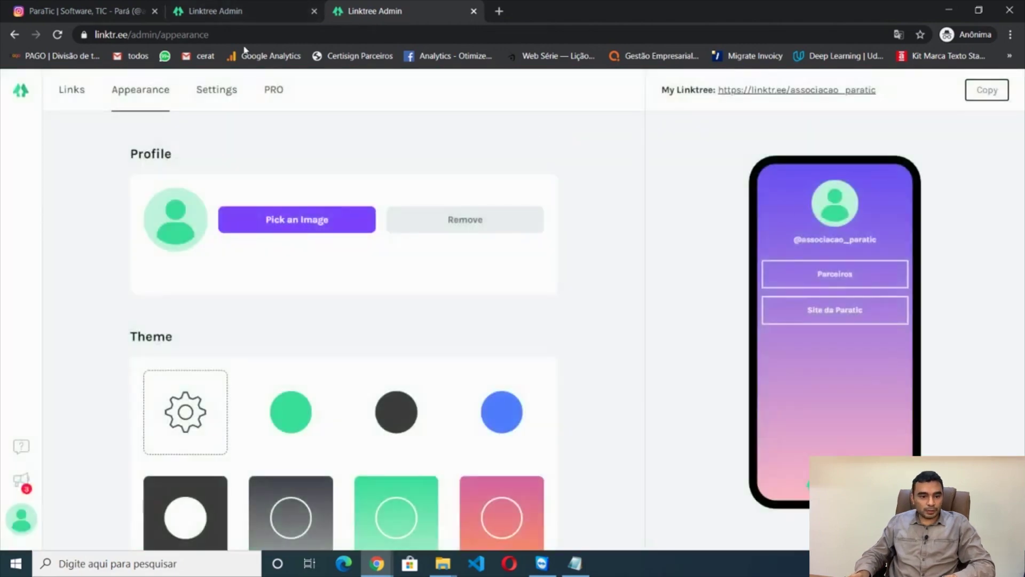
click(119, 8)
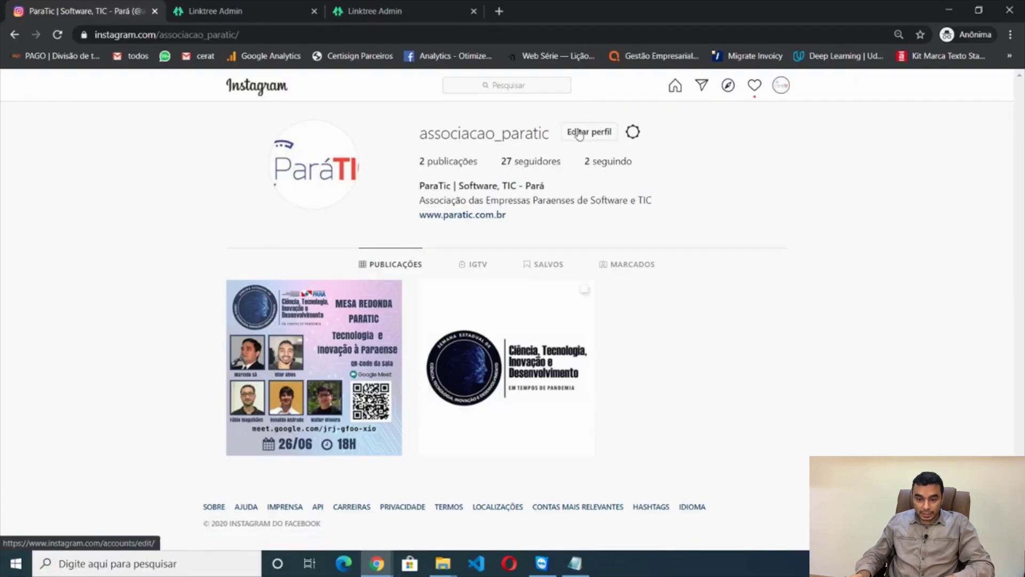
click(583, 132)
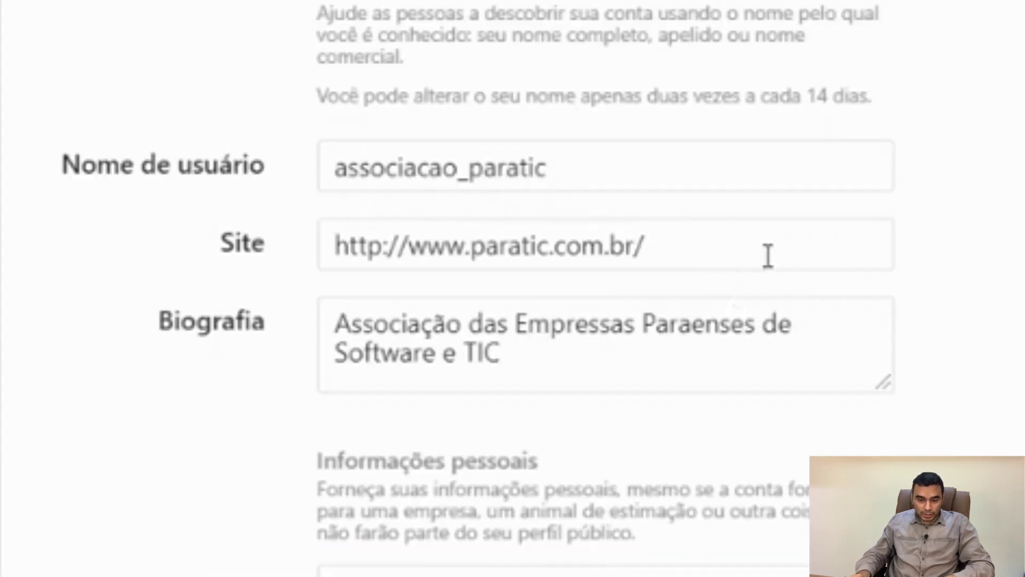
drag(651, 292, 386, 297)
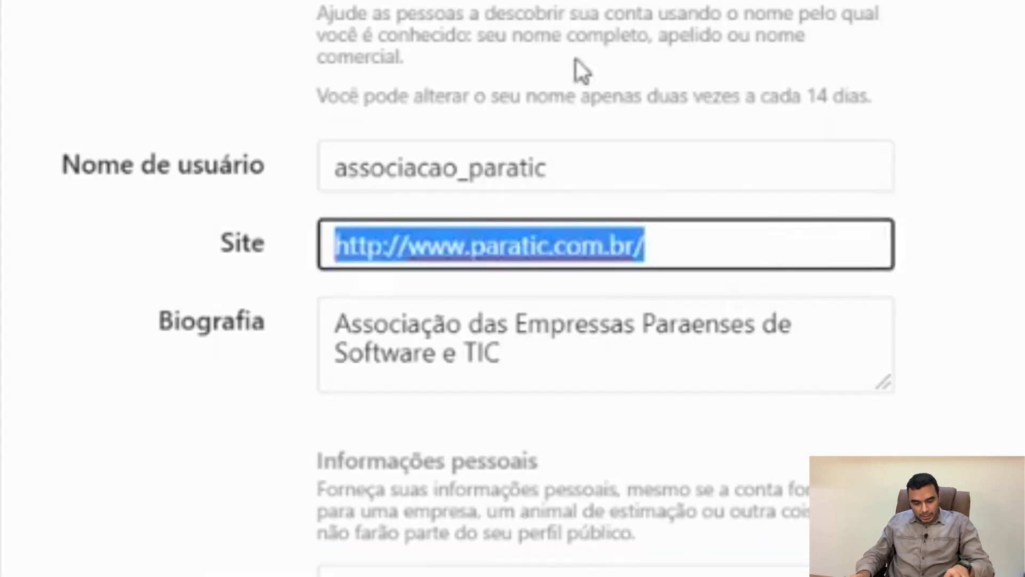
key(ctrl+v)
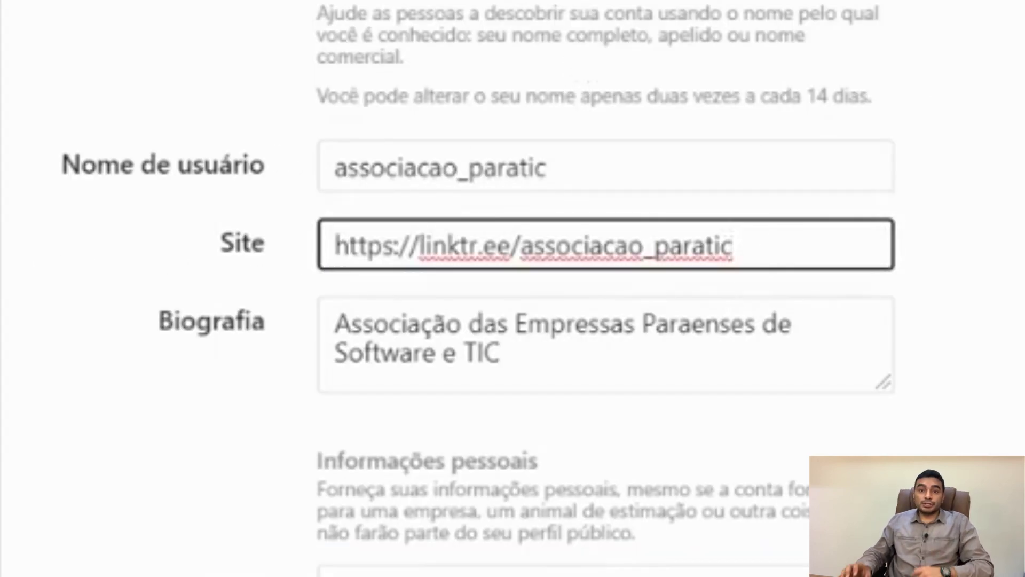
scroll(606, 289, down, 5)
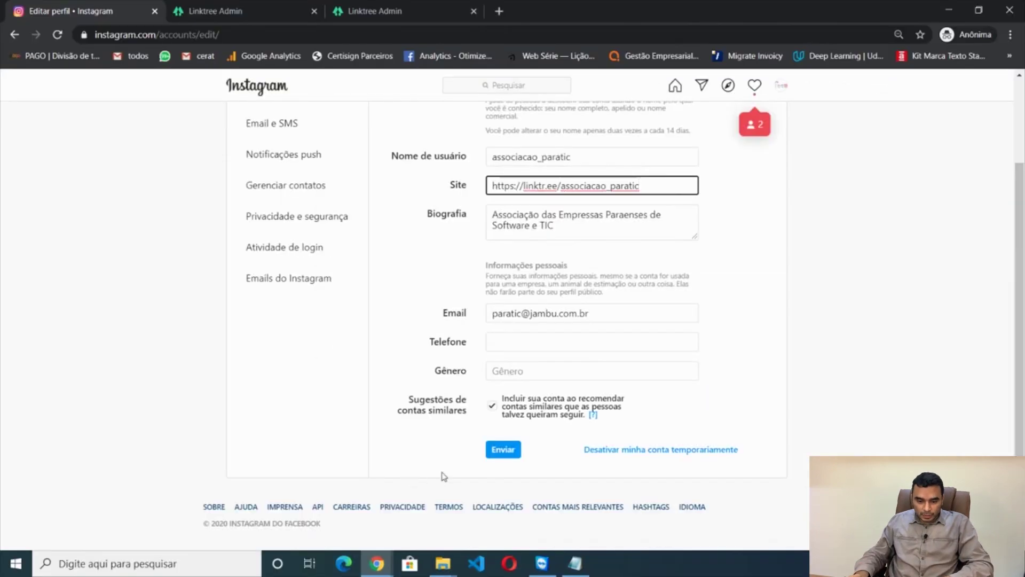
click(502, 451)
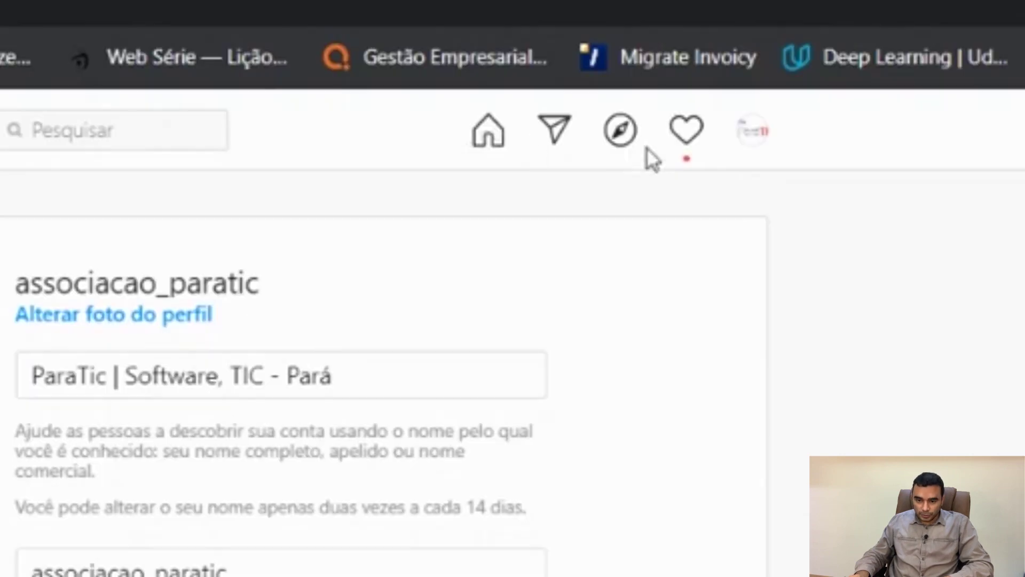
Step: Follow the Linktree link from the Instagram profile page and test its "Parceiros" and "Site da Paratic" links
click(740, 134)
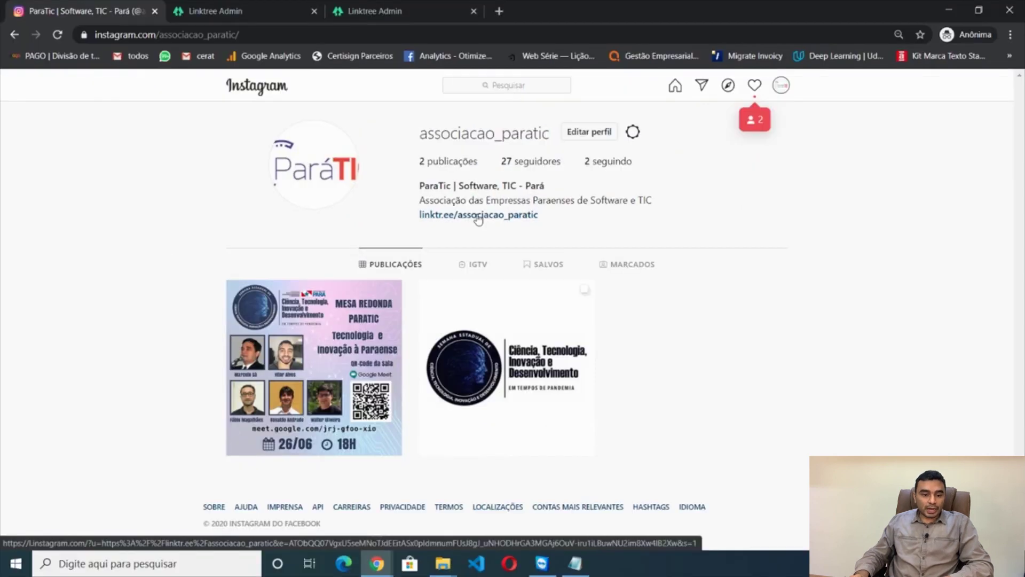
click(452, 197)
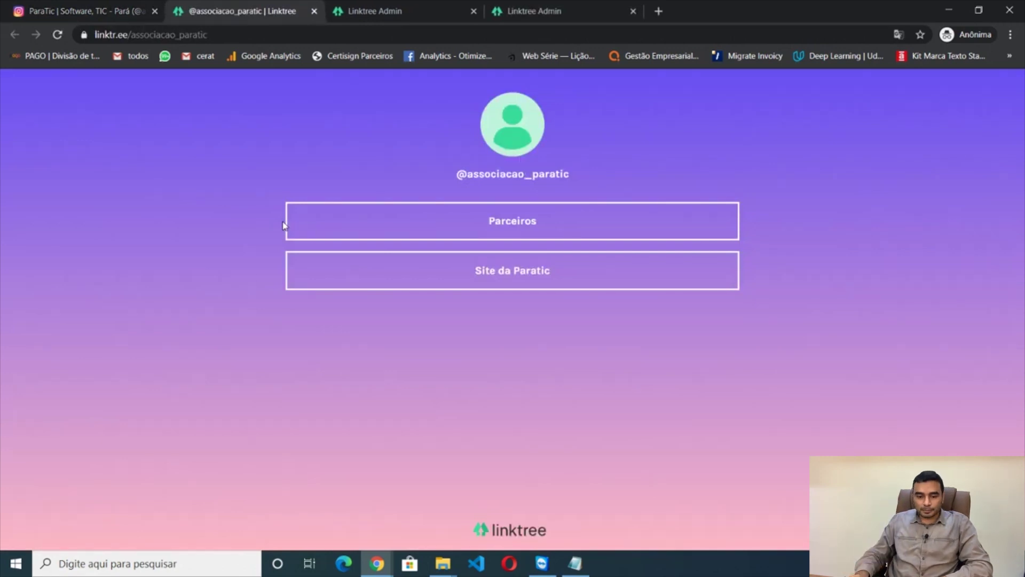
click(518, 230)
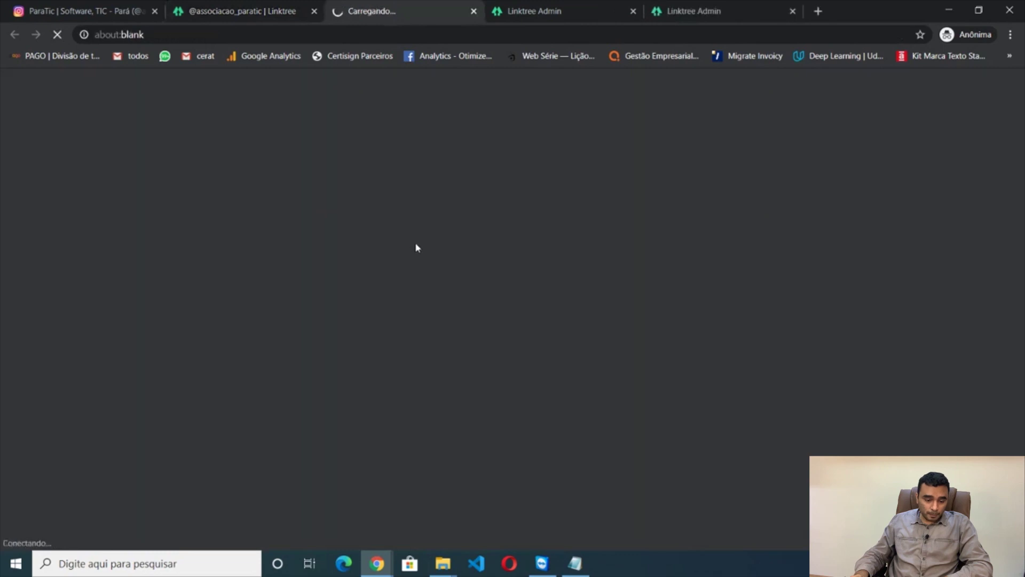
click(239, 8)
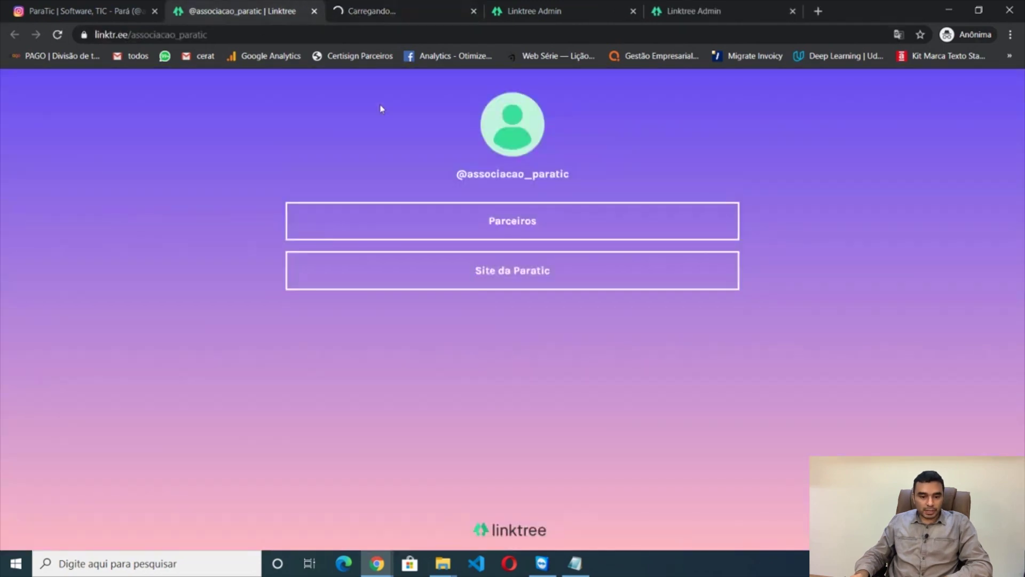
click(542, 292)
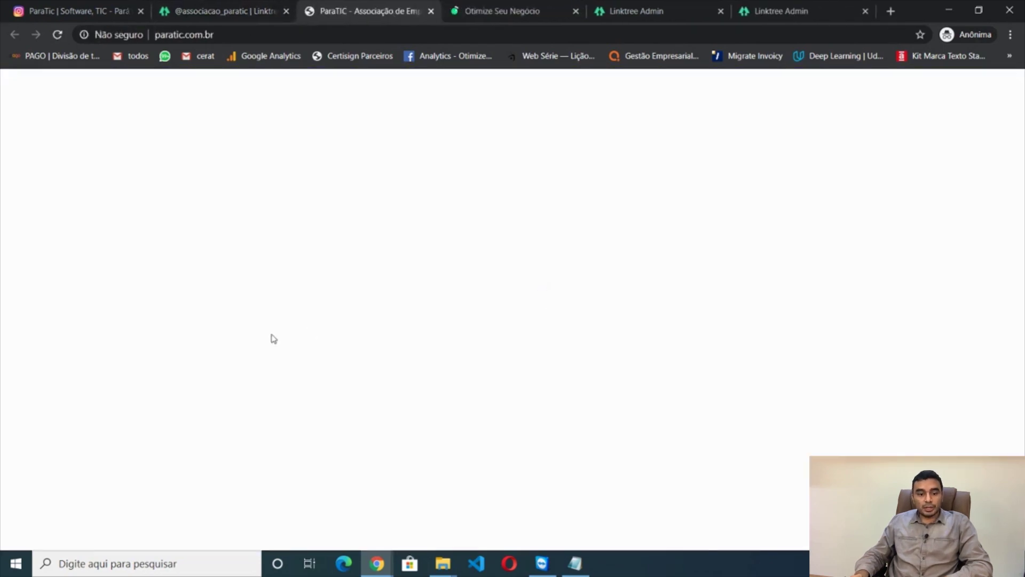